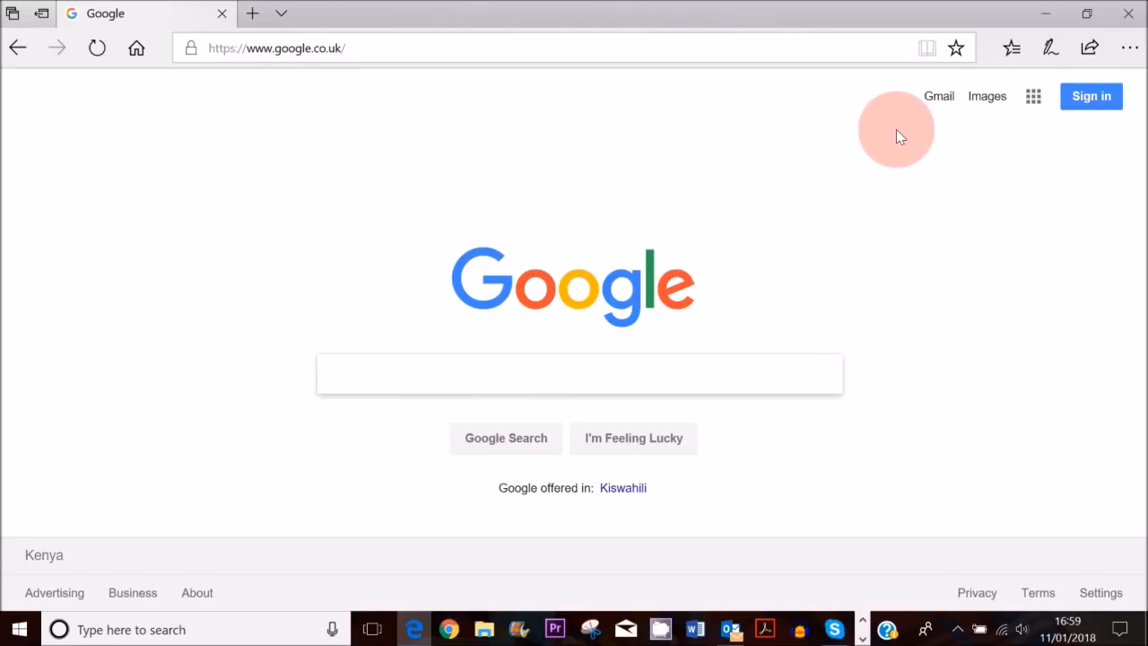
- Search Google for "gmail sign up" and open the result for creating a Google Account
click(1033, 97)
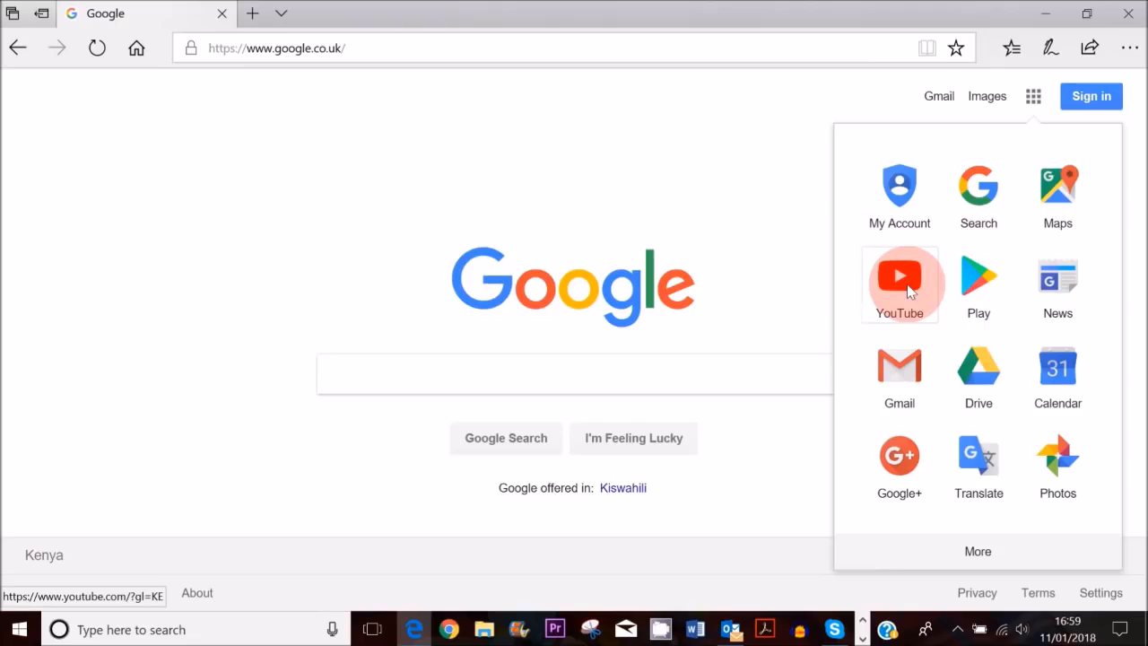
click(710, 239)
click(607, 375)
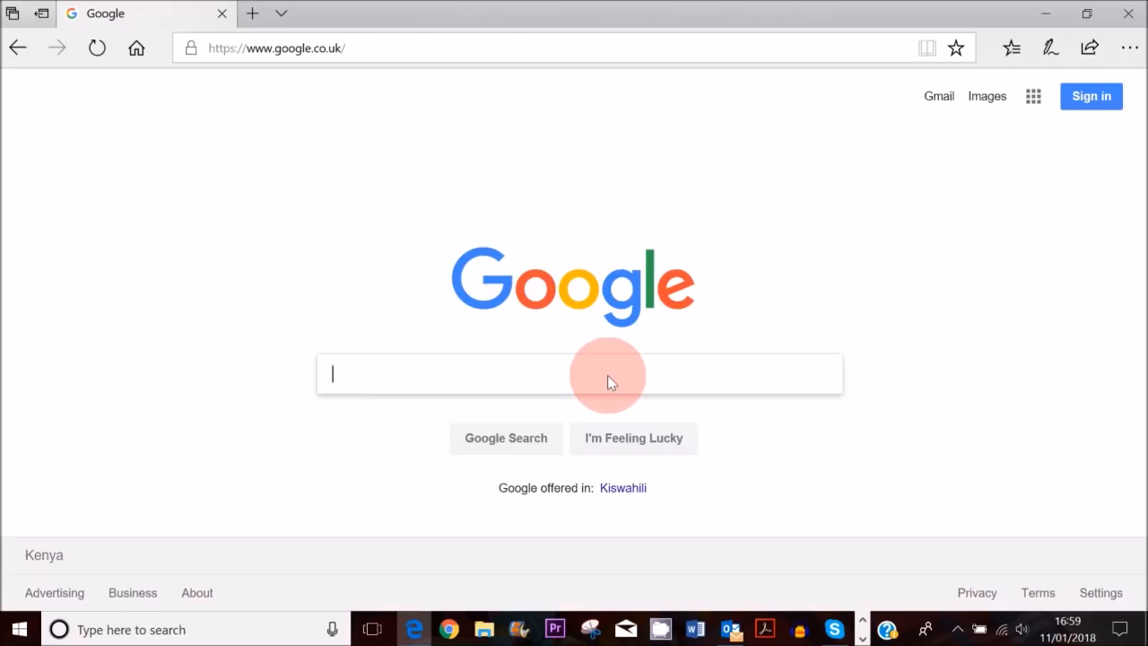
text(gmail )
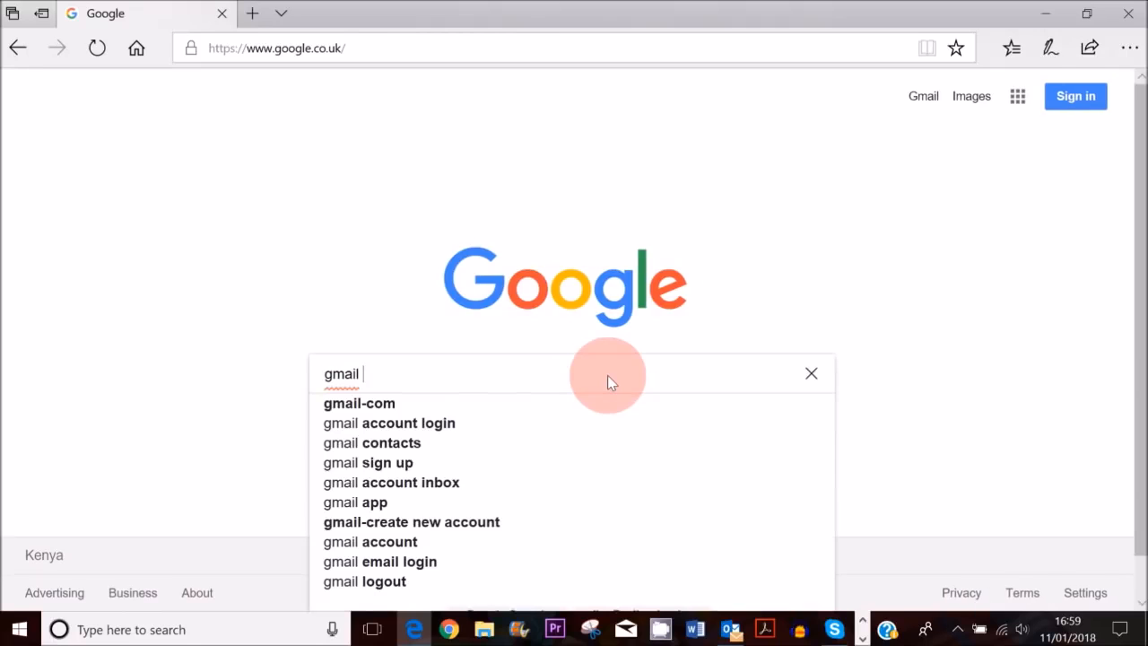
text(sign up)
key(Return)
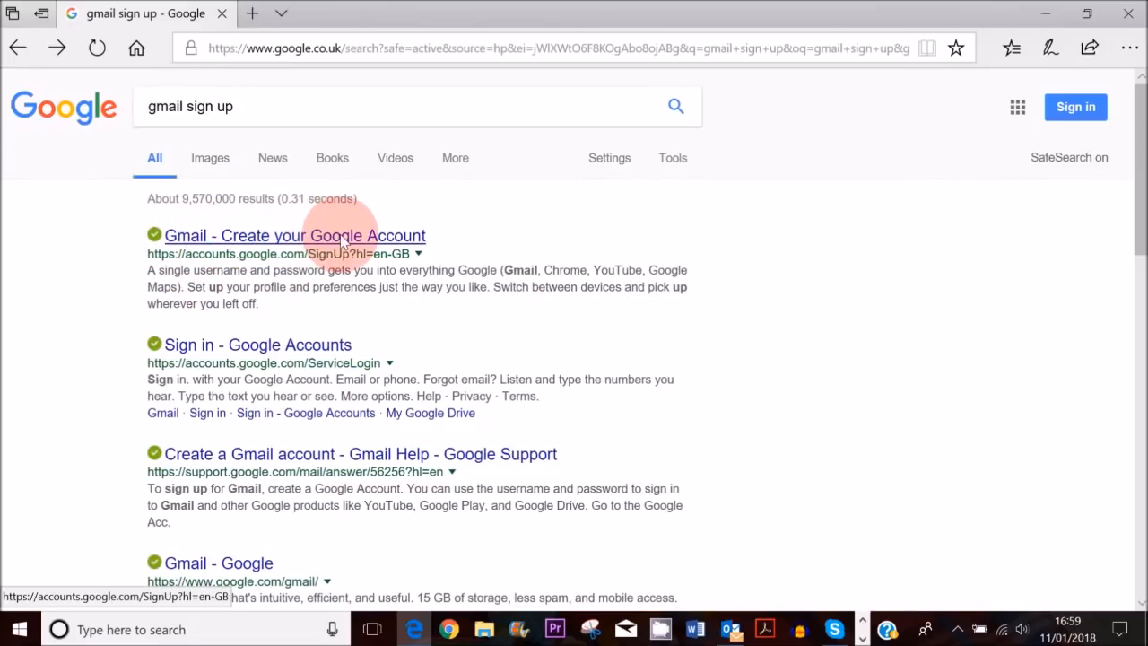
click(341, 238)
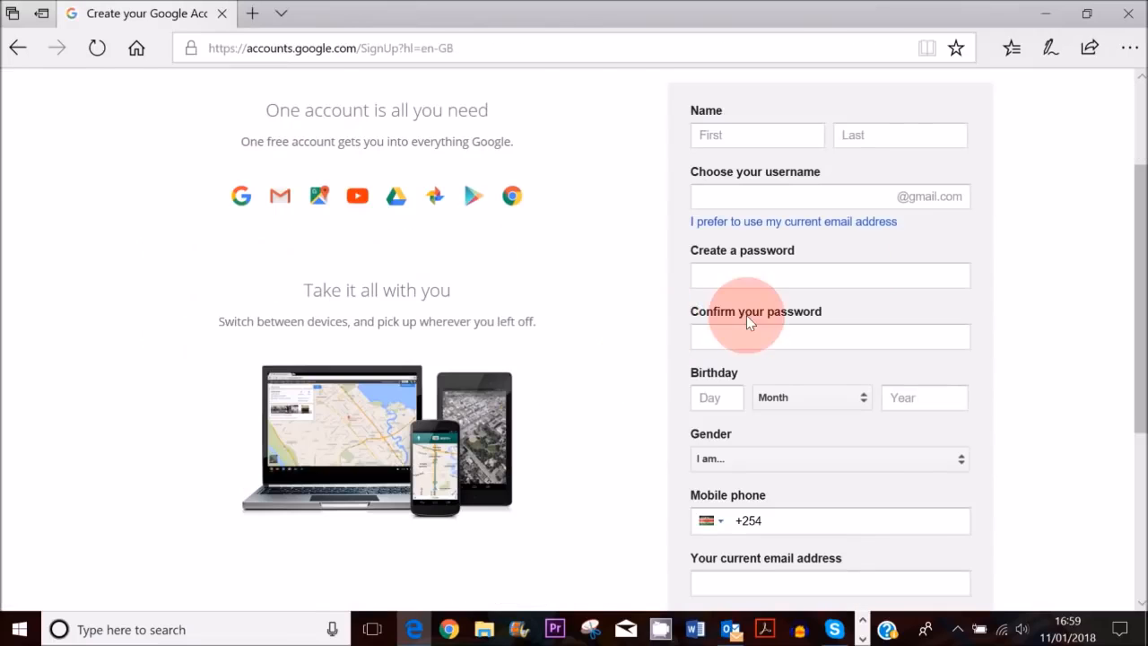
- Select the option to set Google as the default homepage and submit the completed account sign-up form
scroll(857, 258, up, 1)
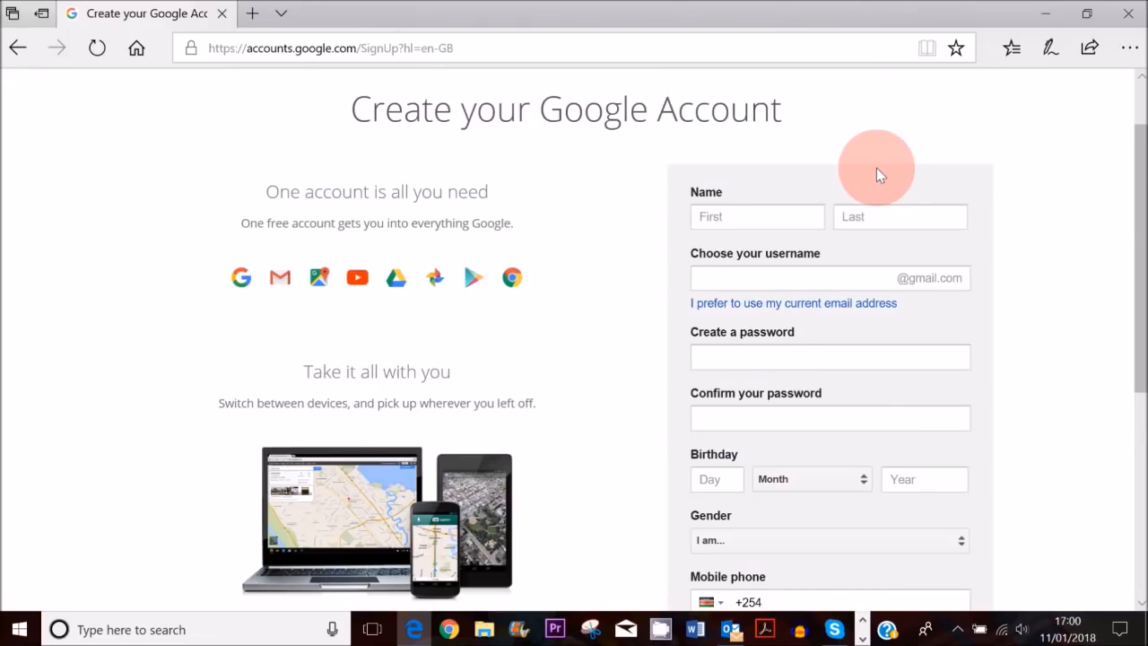
scroll(876, 168, down, 1)
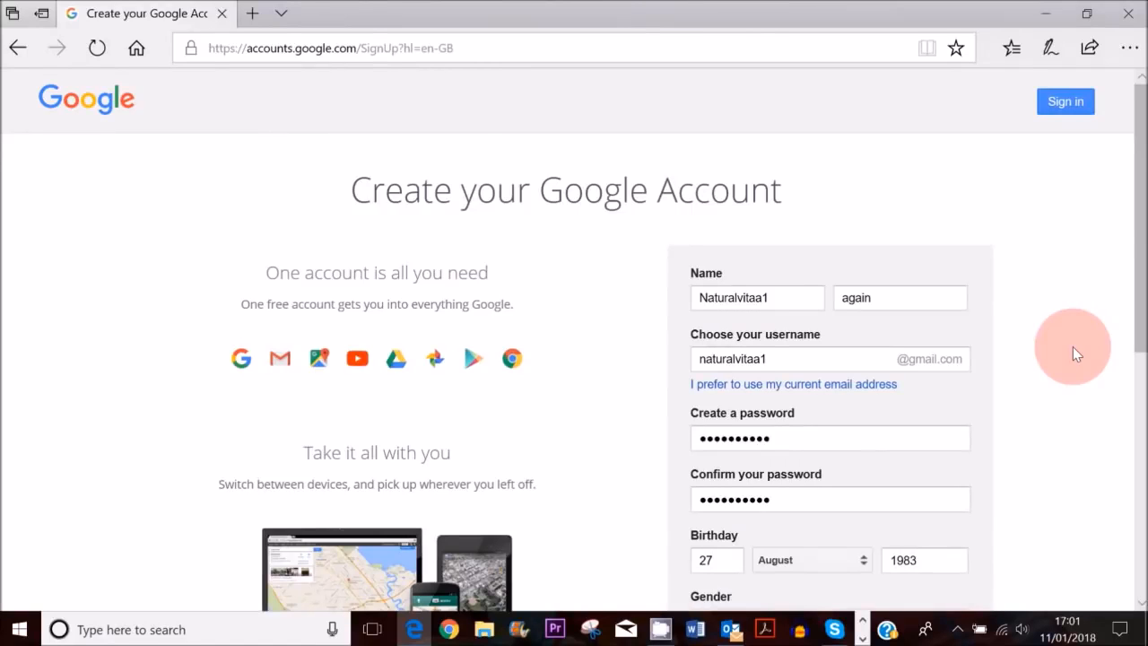
click(689, 352)
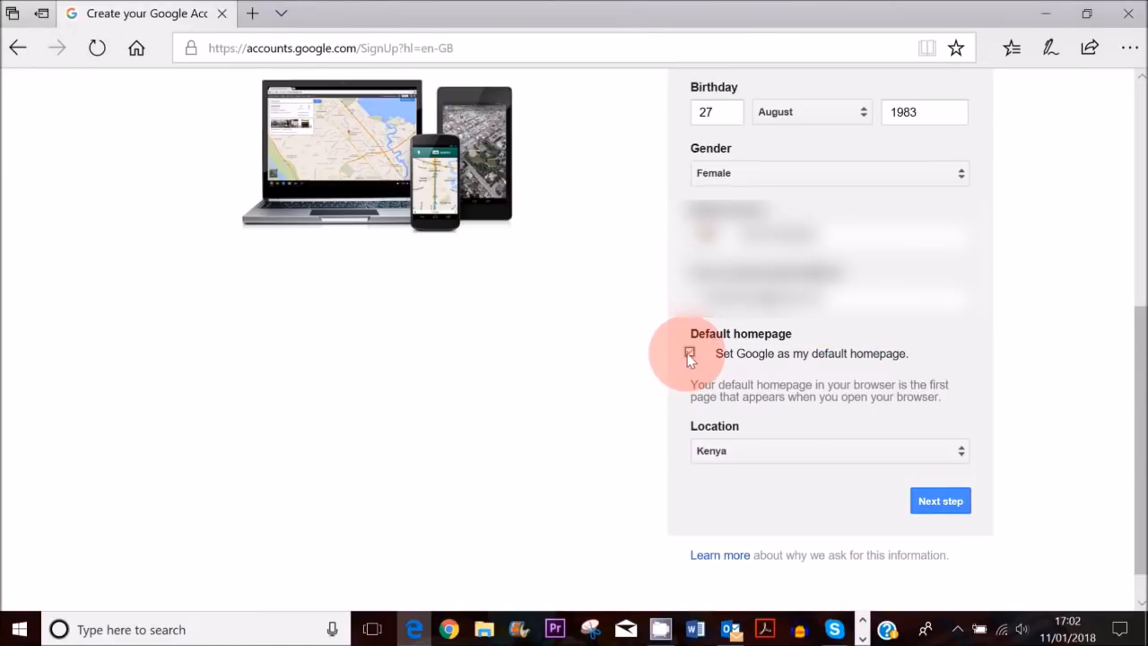
click(933, 501)
- Read through Google's Privacy and Terms to the end and agree to them
drag(821, 311, 823, 218)
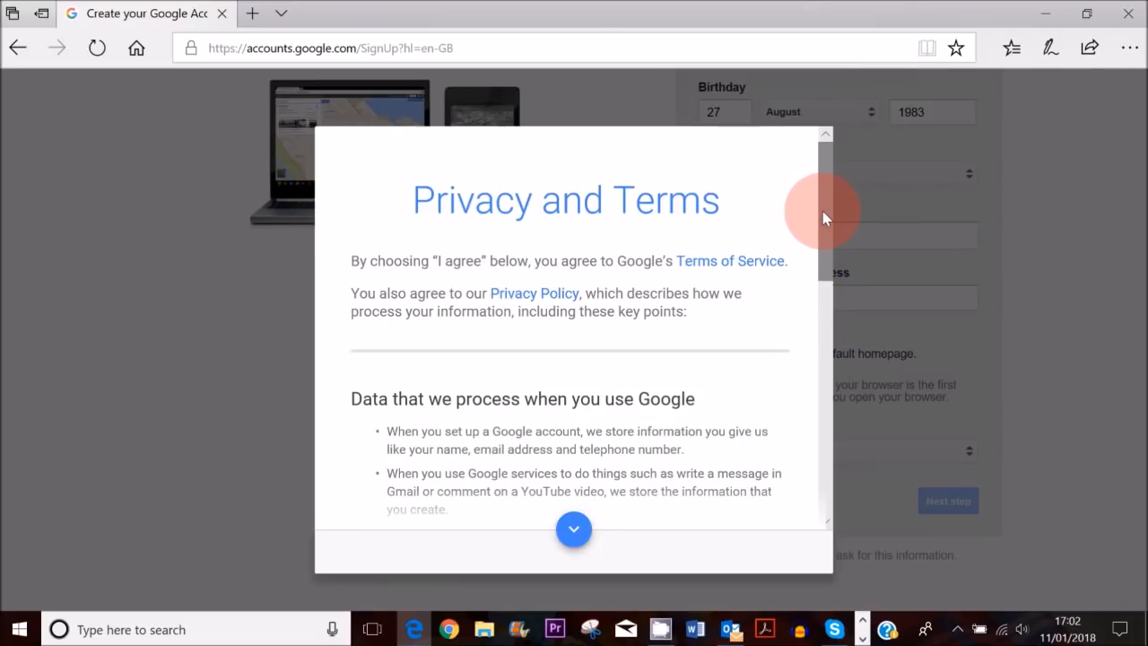
drag(823, 211, 827, 477)
click(761, 558)
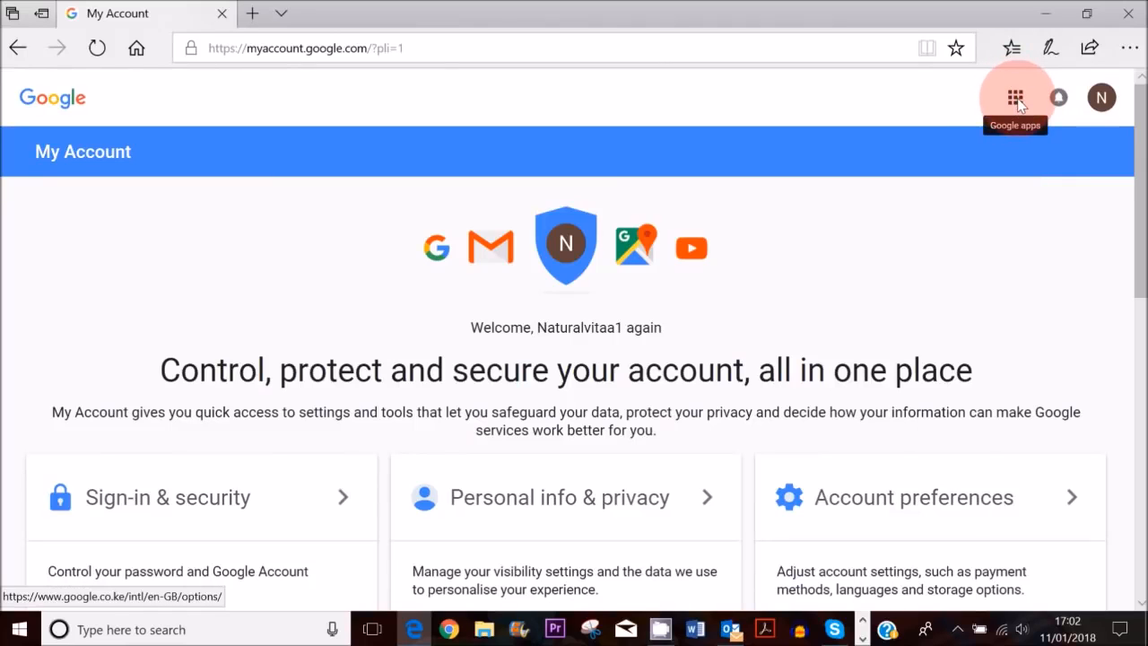
- Go to YouTube from the Google apps and sign in with the new Google account
click(1017, 101)
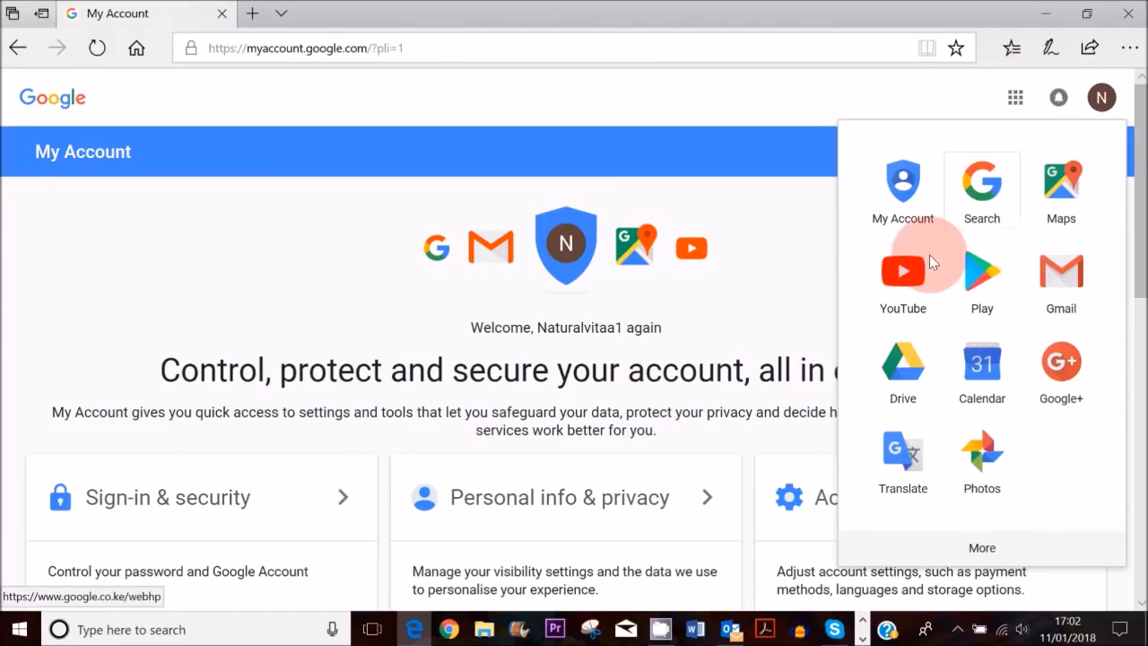
click(920, 281)
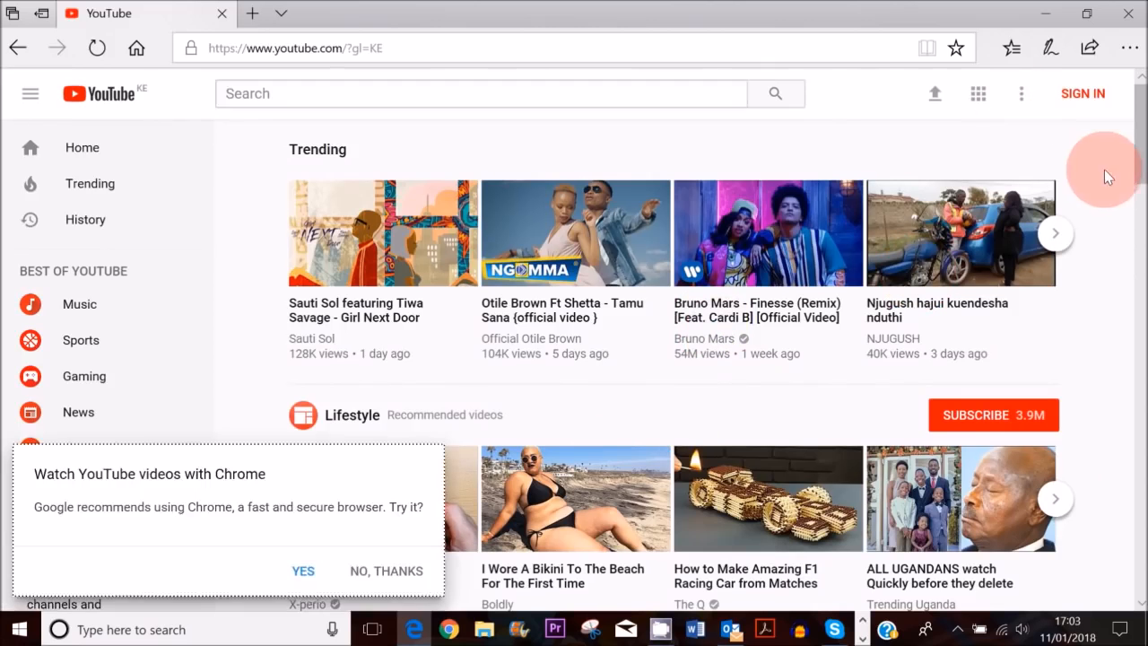
click(1083, 99)
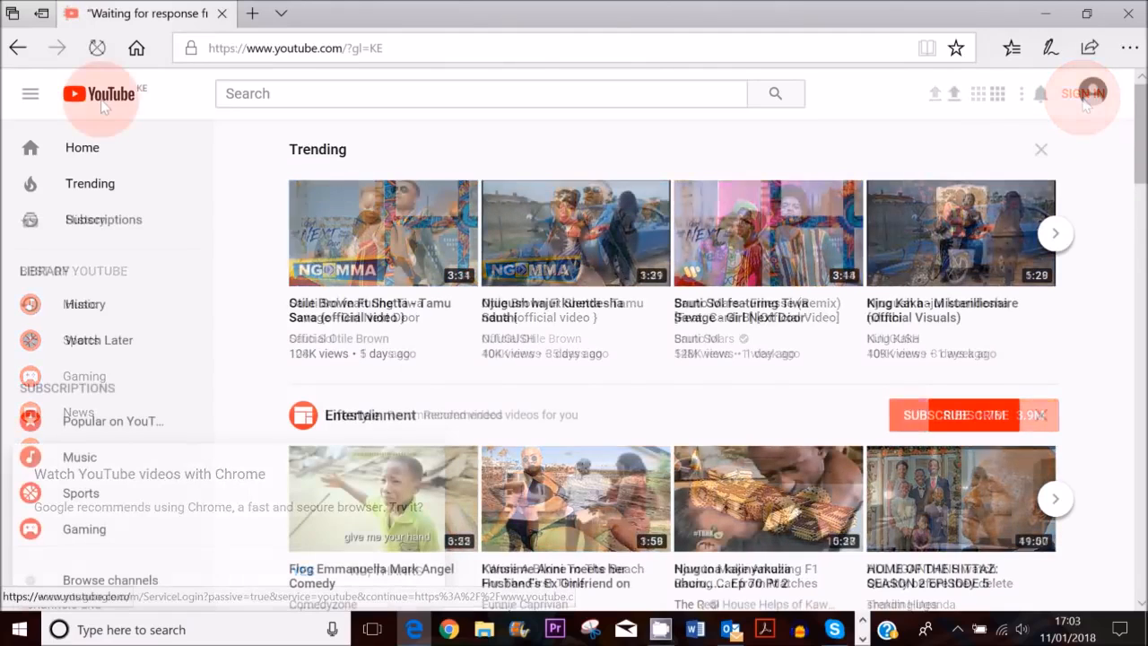
click(722, 103)
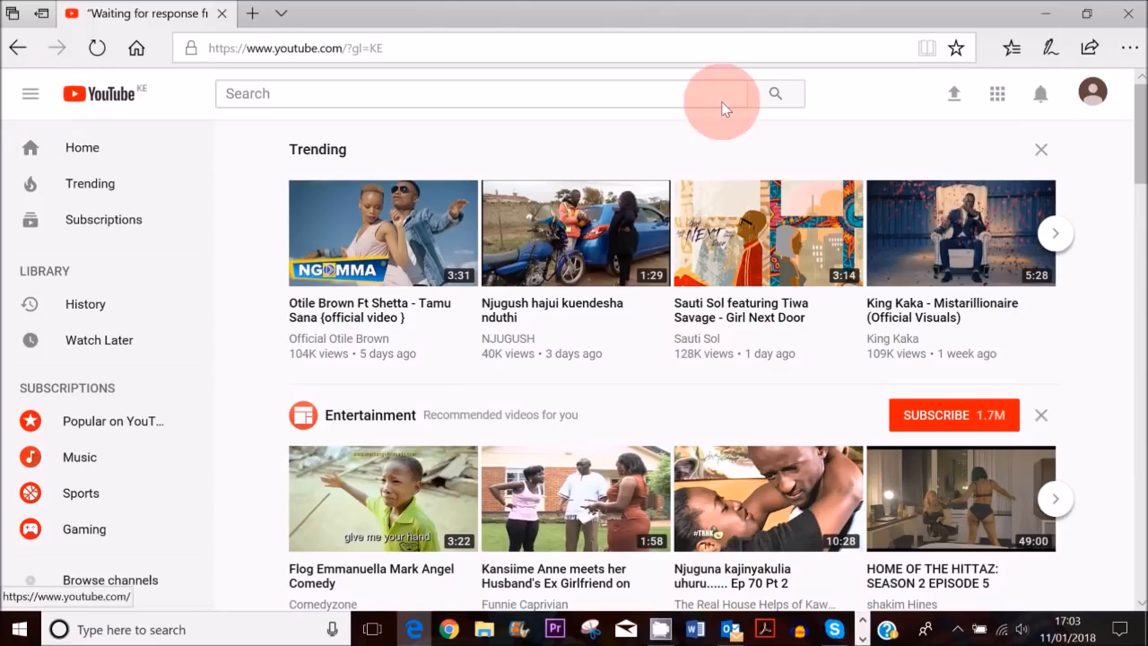
- Create the account's YouTube channel with Naturalvitaa as the first name and 1 as the surname
click(1094, 99)
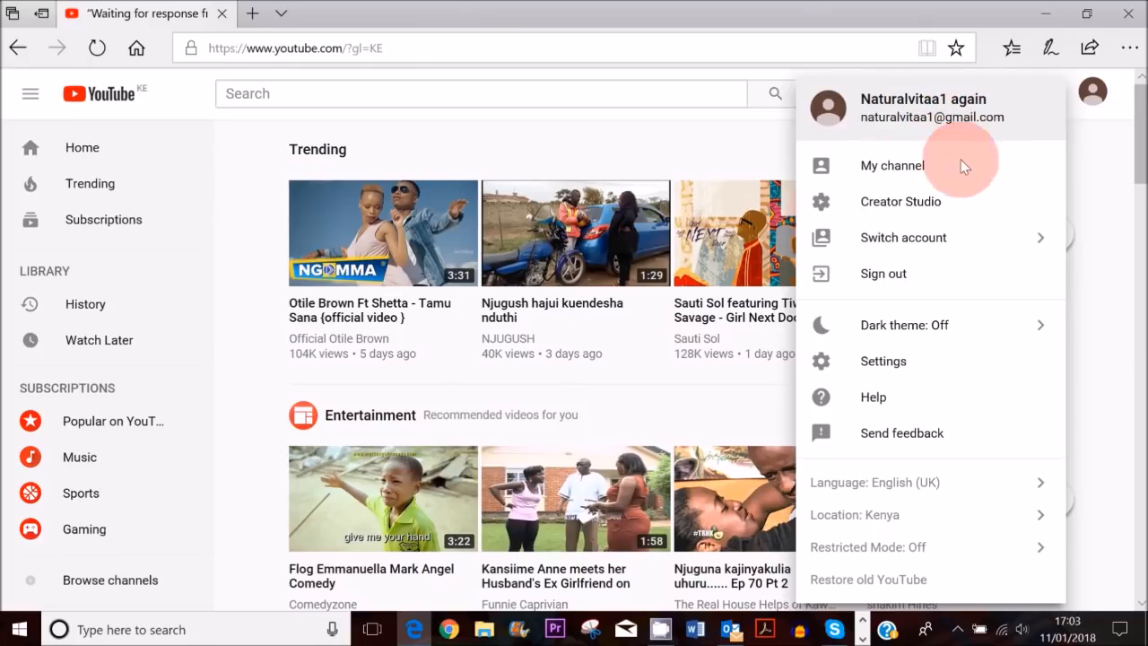
click(897, 166)
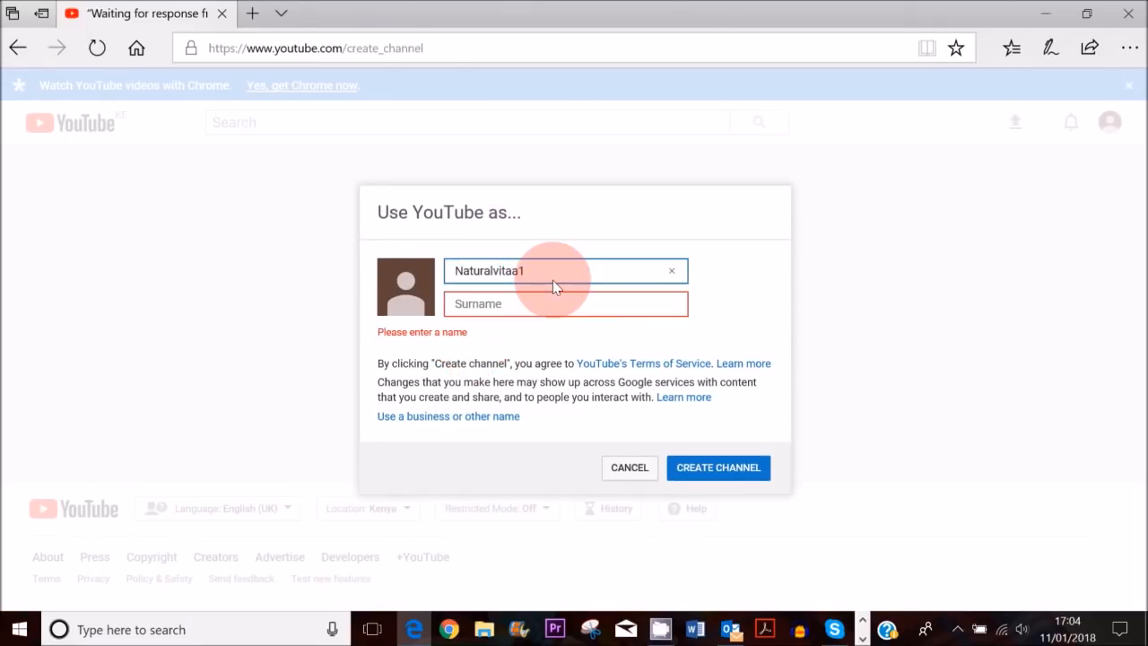
key(BackSpace)
click(526, 318)
text(1)
click(720, 459)
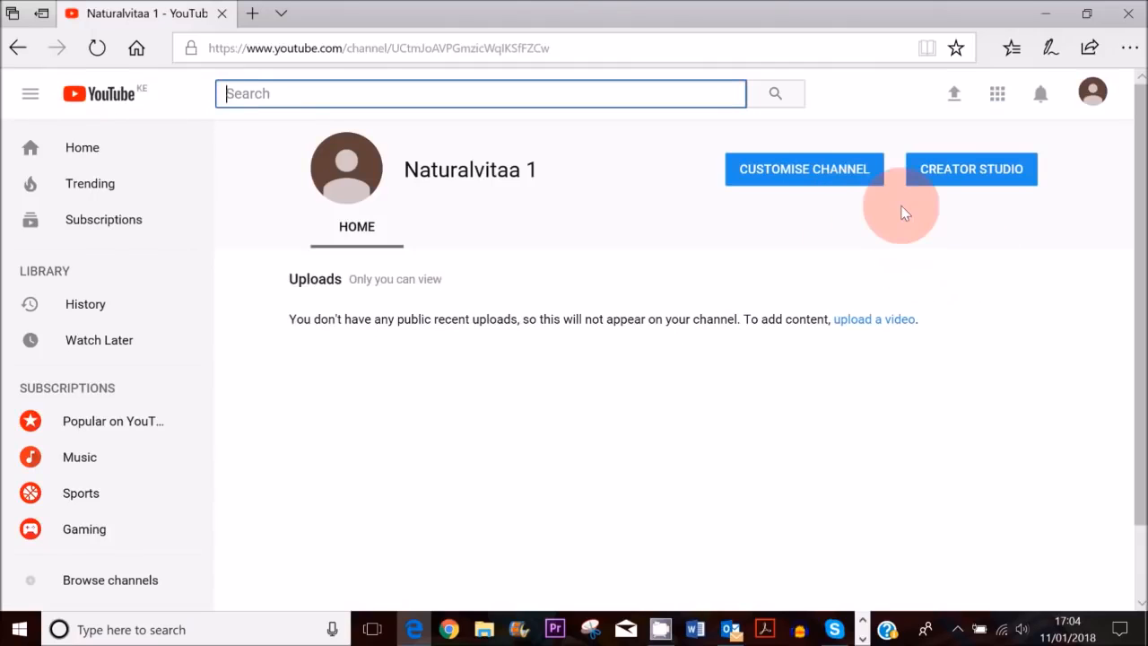
- Start customising the channel, upload IMG_5550.jpg from Pictures as the profile photo, and return to the refreshed channel page
click(857, 182)
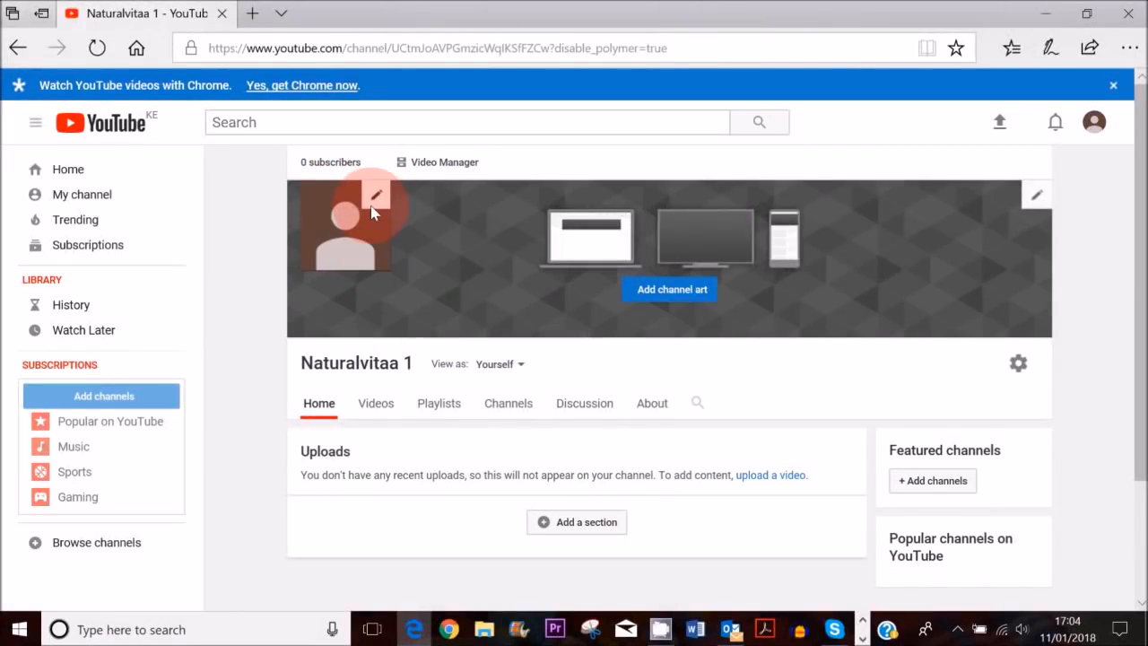
click(373, 201)
click(764, 377)
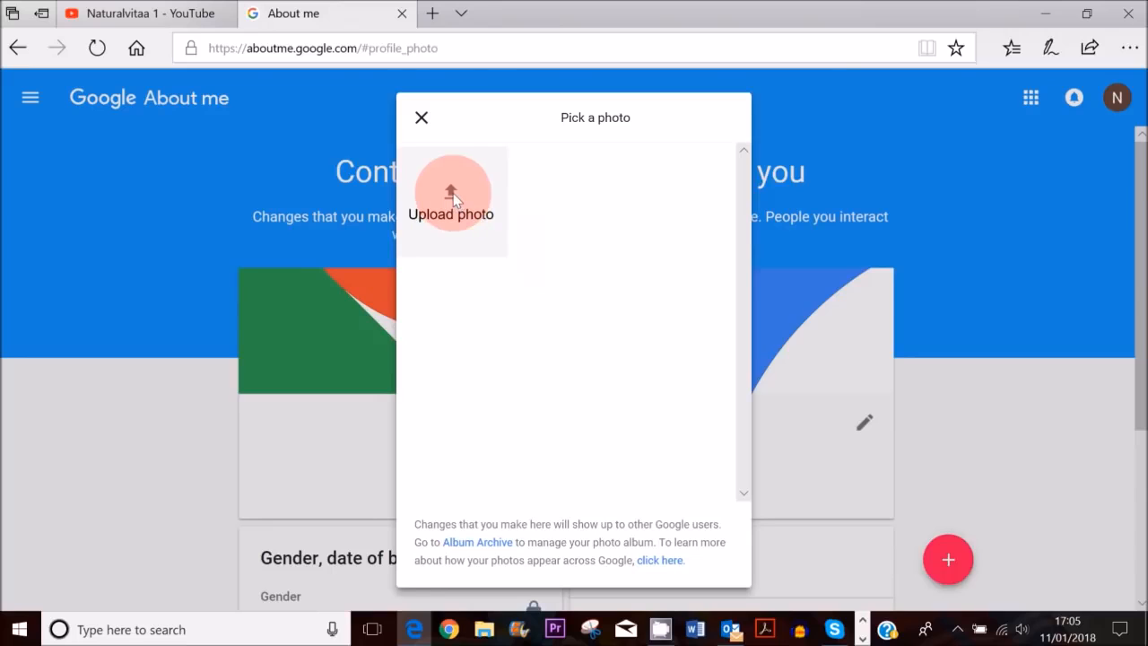
click(437, 228)
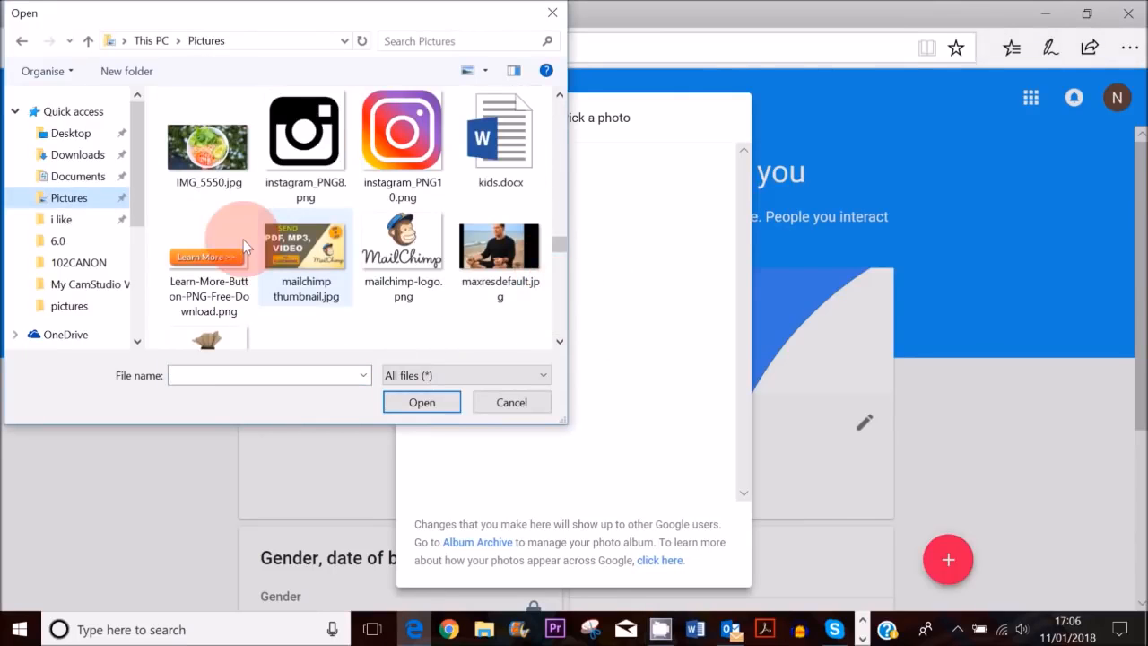
click(202, 139)
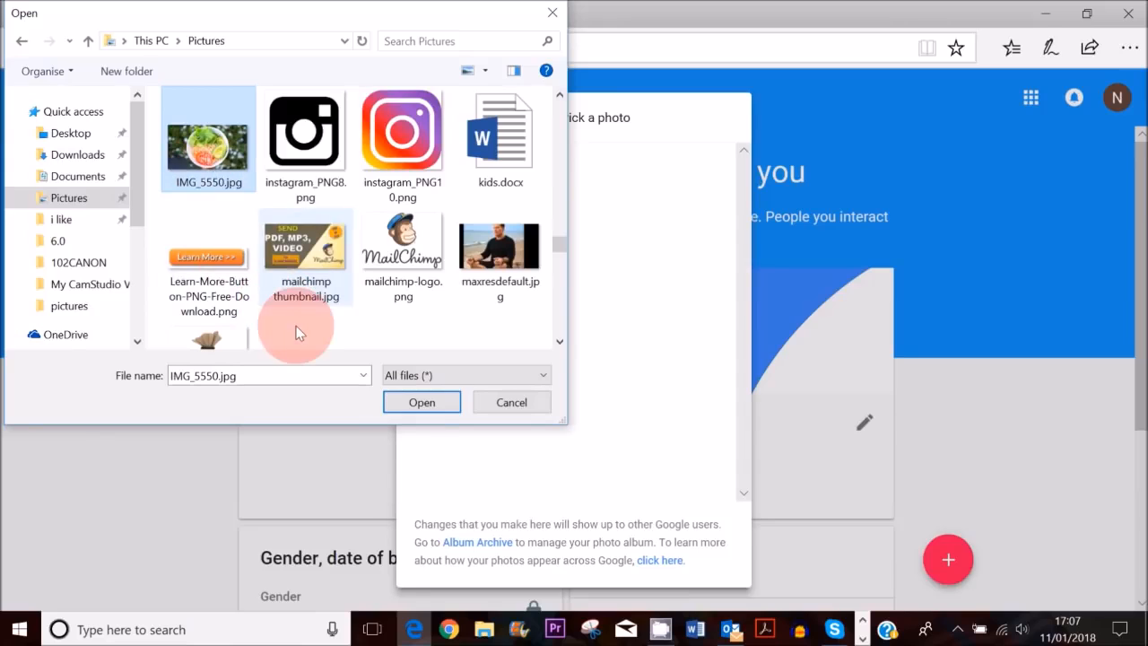
click(417, 404)
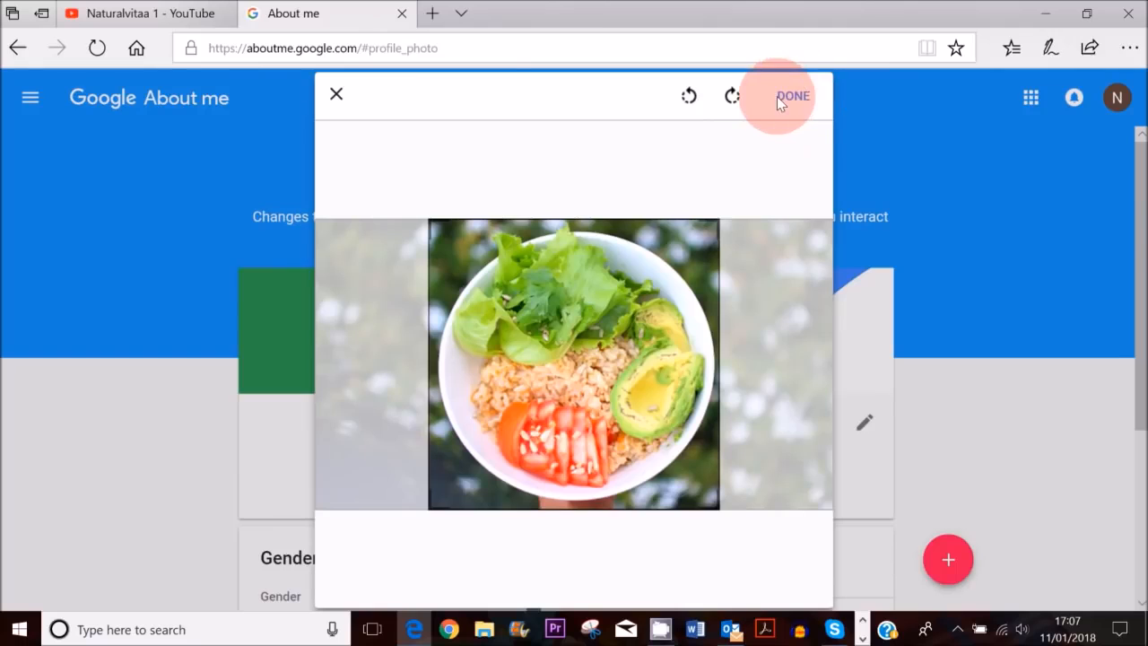
click(795, 97)
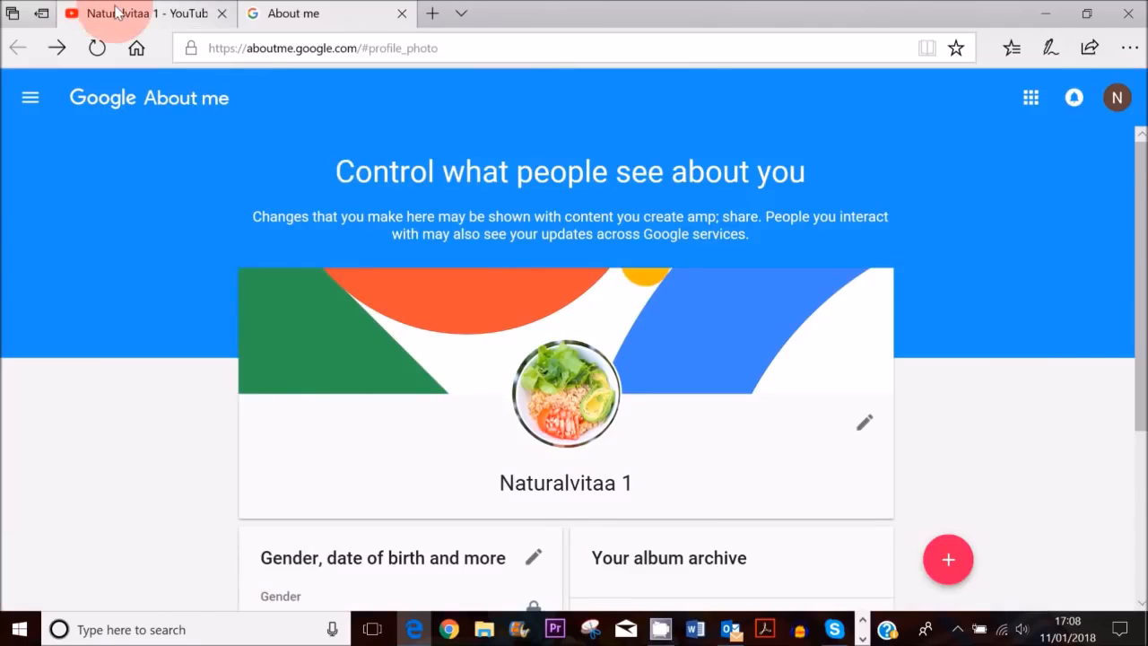
click(90, 13)
click(95, 47)
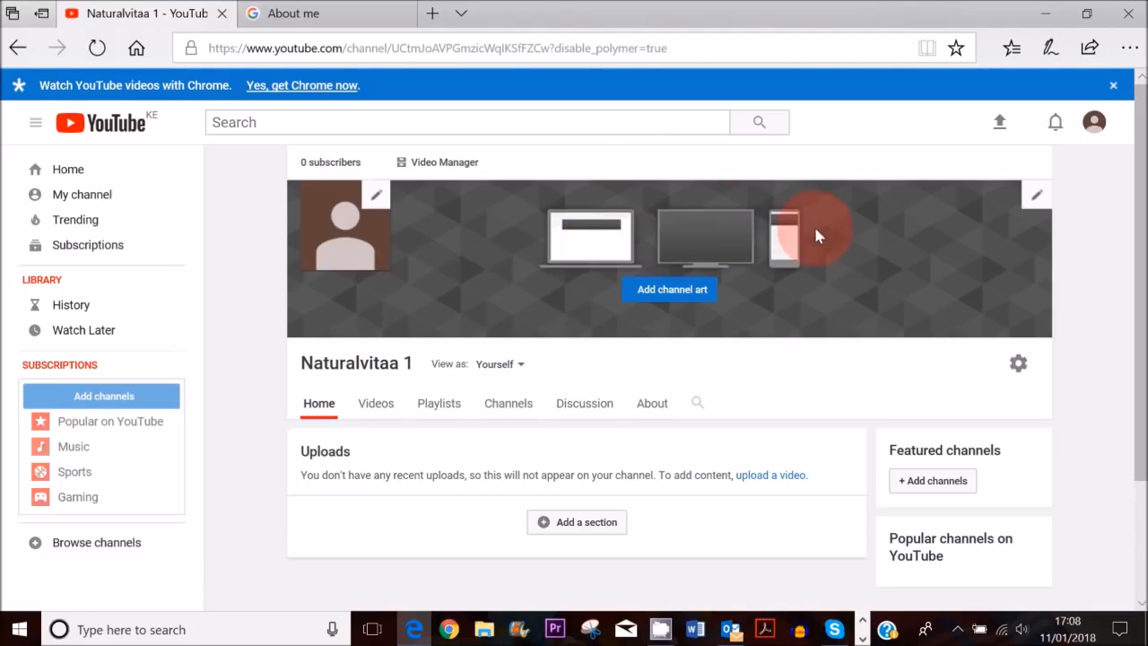
- Add the gallery picture of the orange and yellow wildflower field as the channel art
click(679, 296)
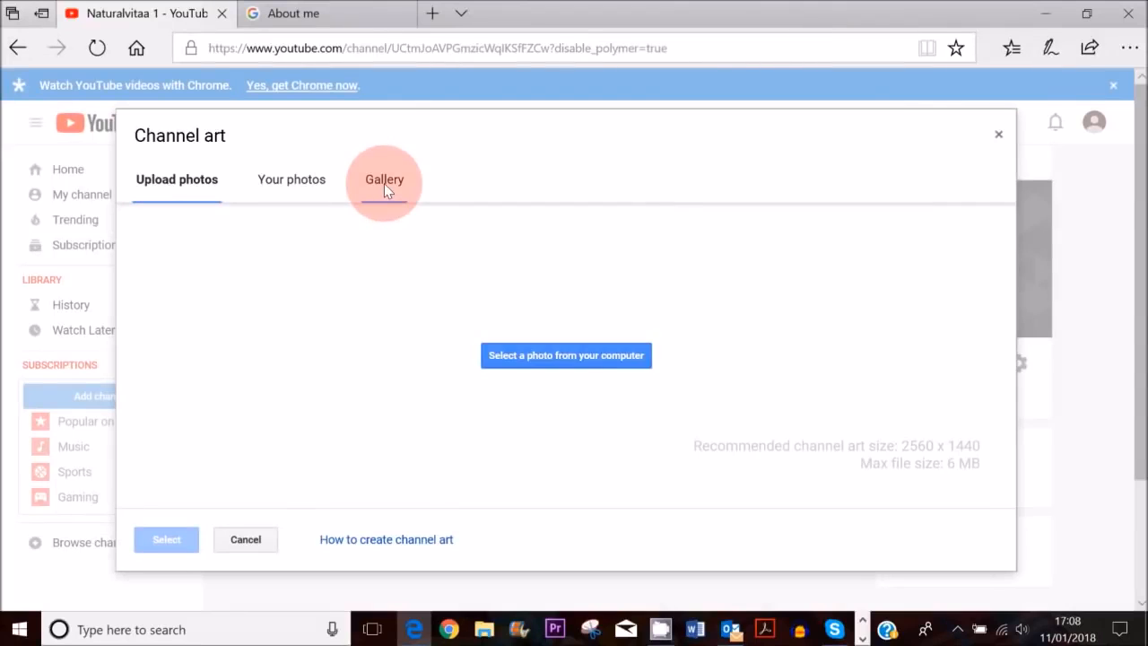
click(384, 183)
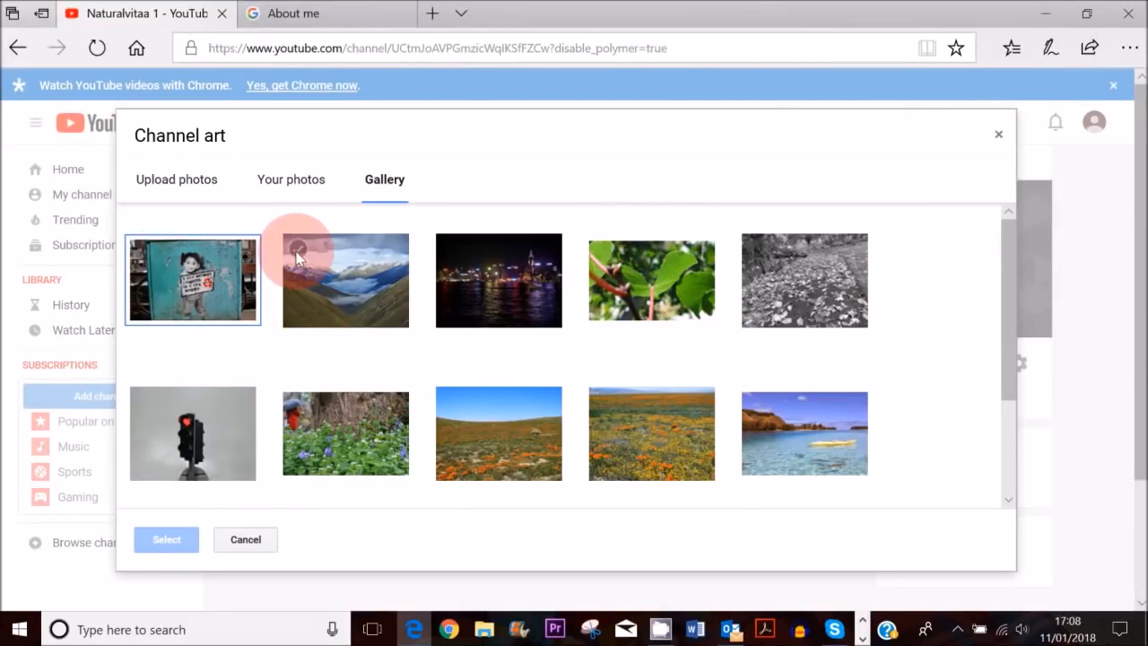
click(177, 184)
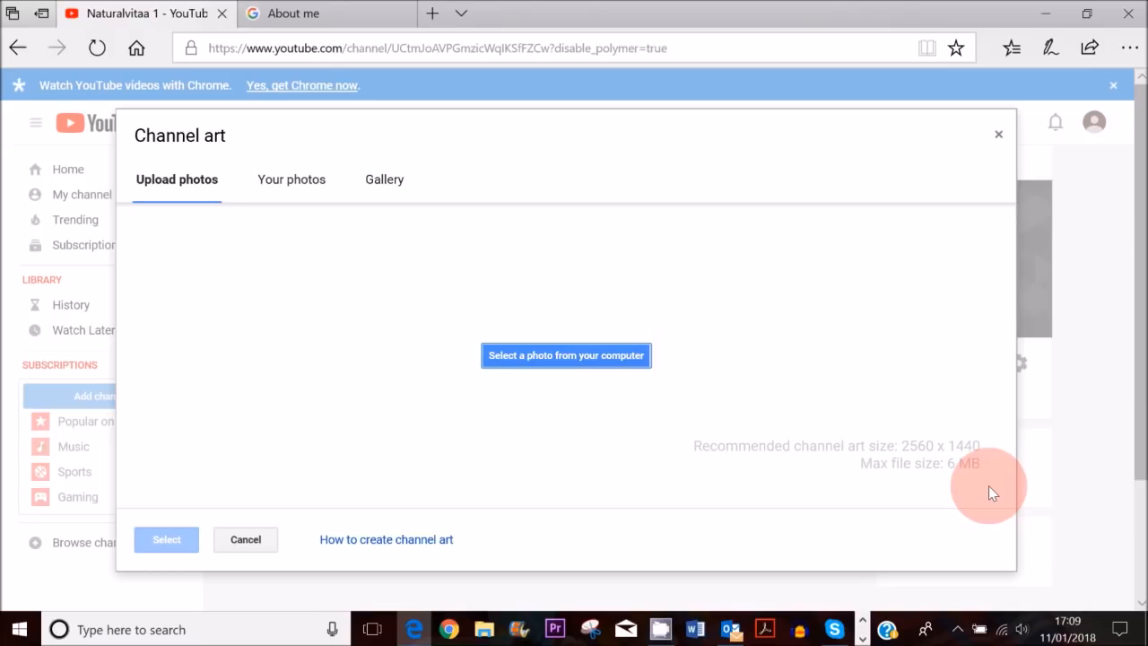
click(385, 181)
click(471, 417)
double_click(649, 444)
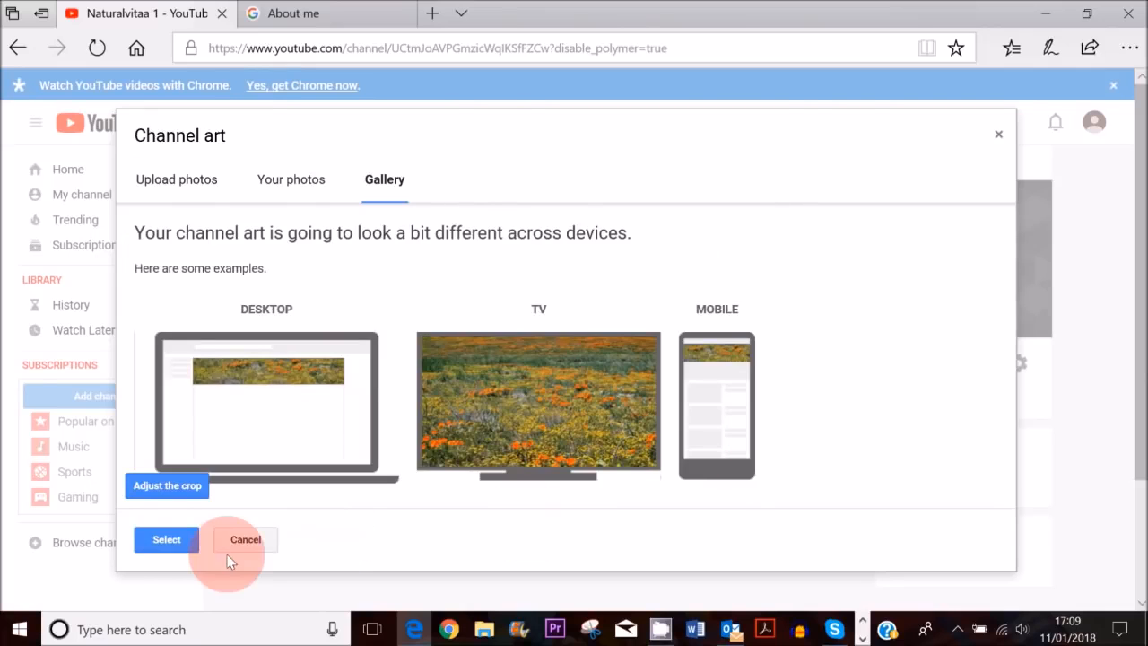
click(171, 544)
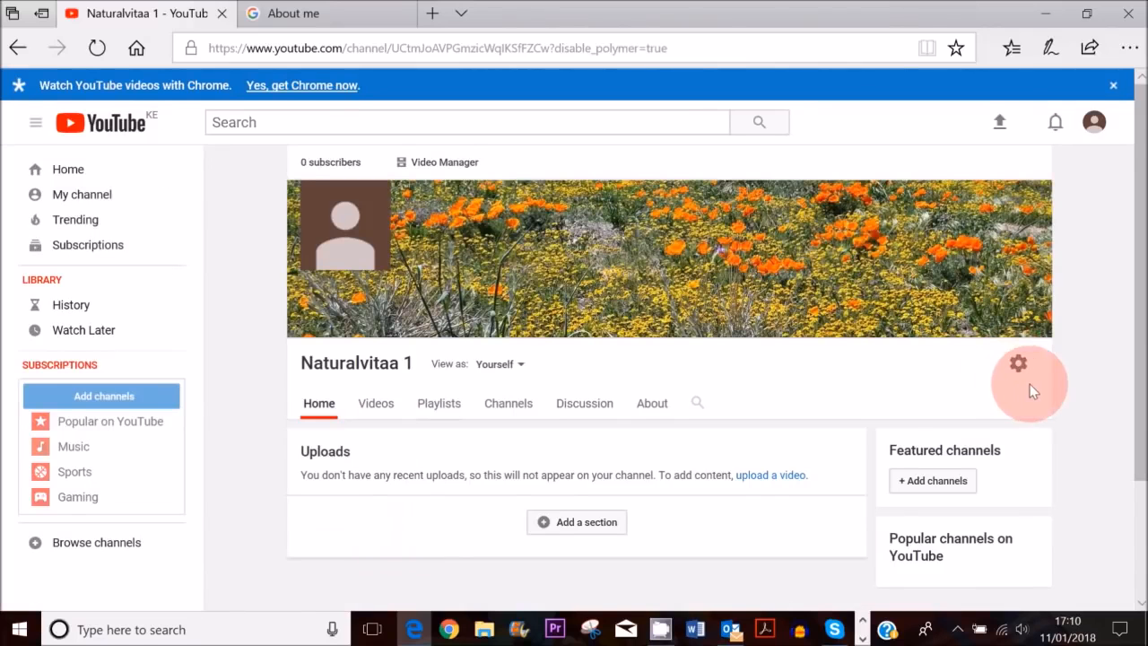
- Save the channel settings with the customised channel layout and the discussion tab switched on
click(1020, 363)
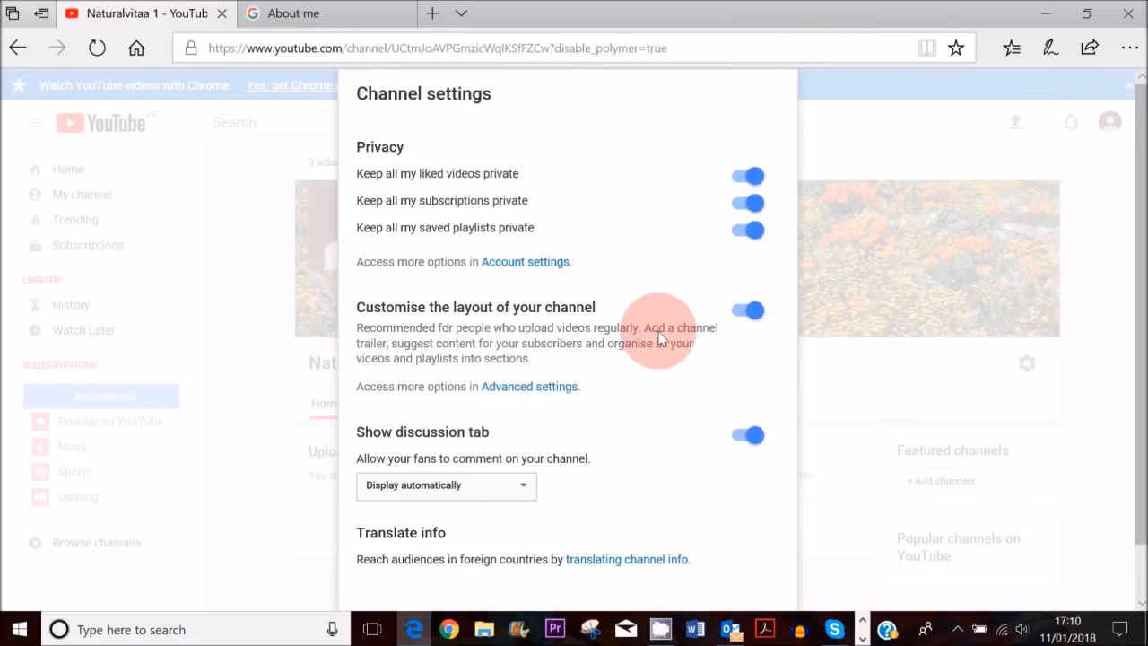
scroll(661, 337, down, 1)
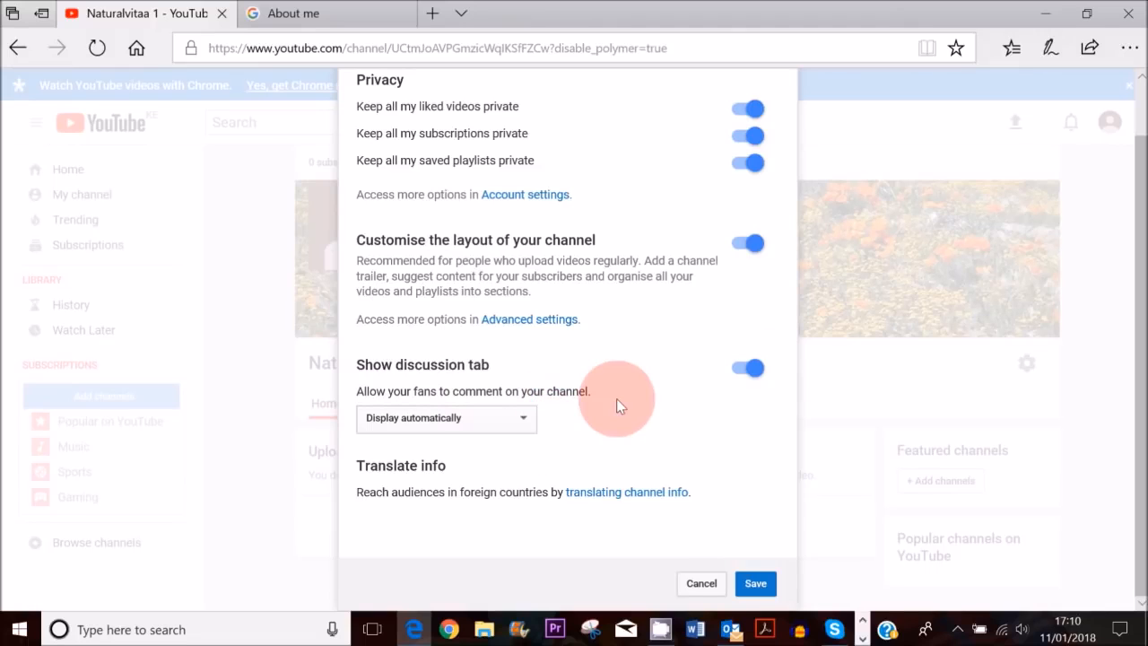
click(750, 368)
click(749, 398)
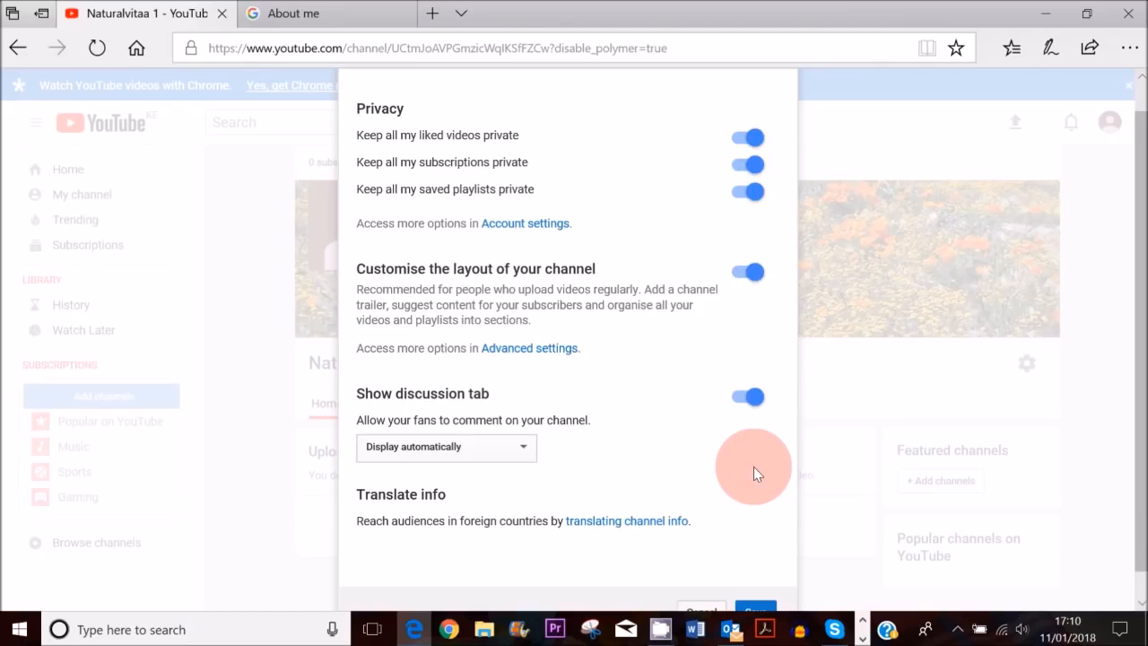
scroll(593, 195, up, 1)
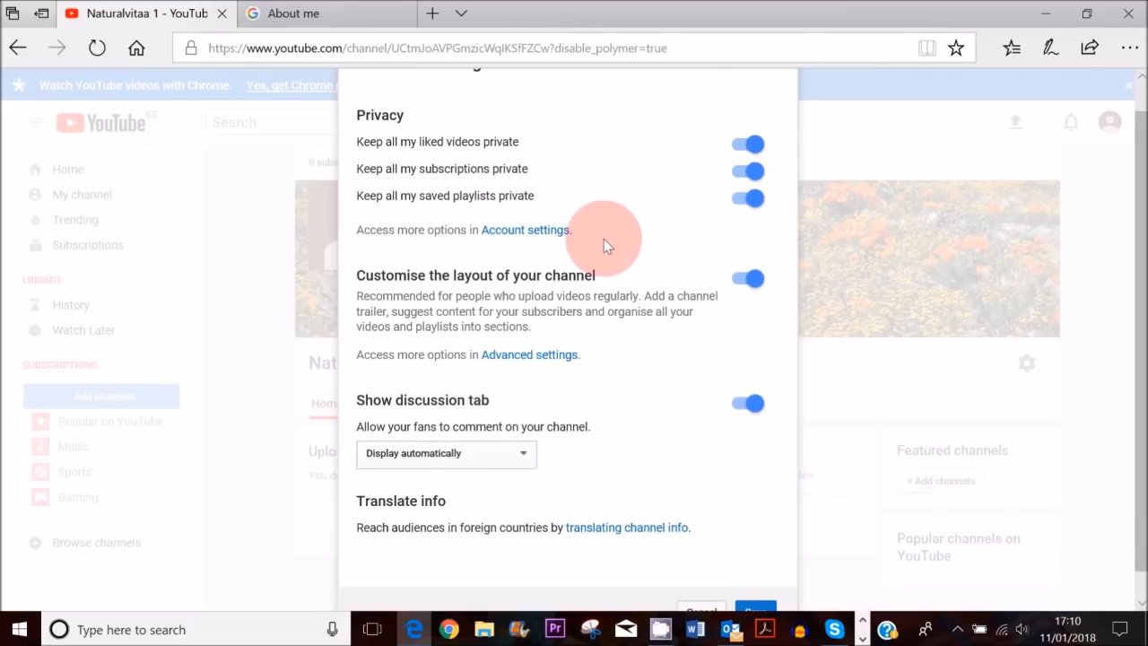
scroll(606, 241, up, 2)
scroll(606, 242, down, 3)
click(756, 583)
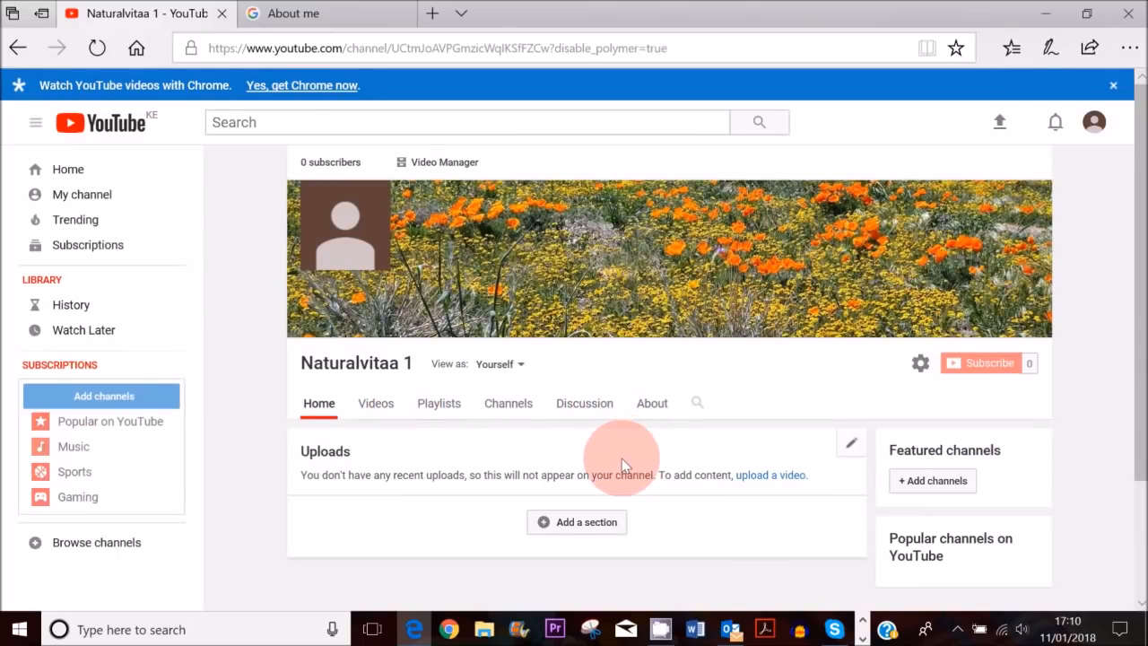
- Add the channel description "This is a tutorial channel" to the channel's About information
click(652, 408)
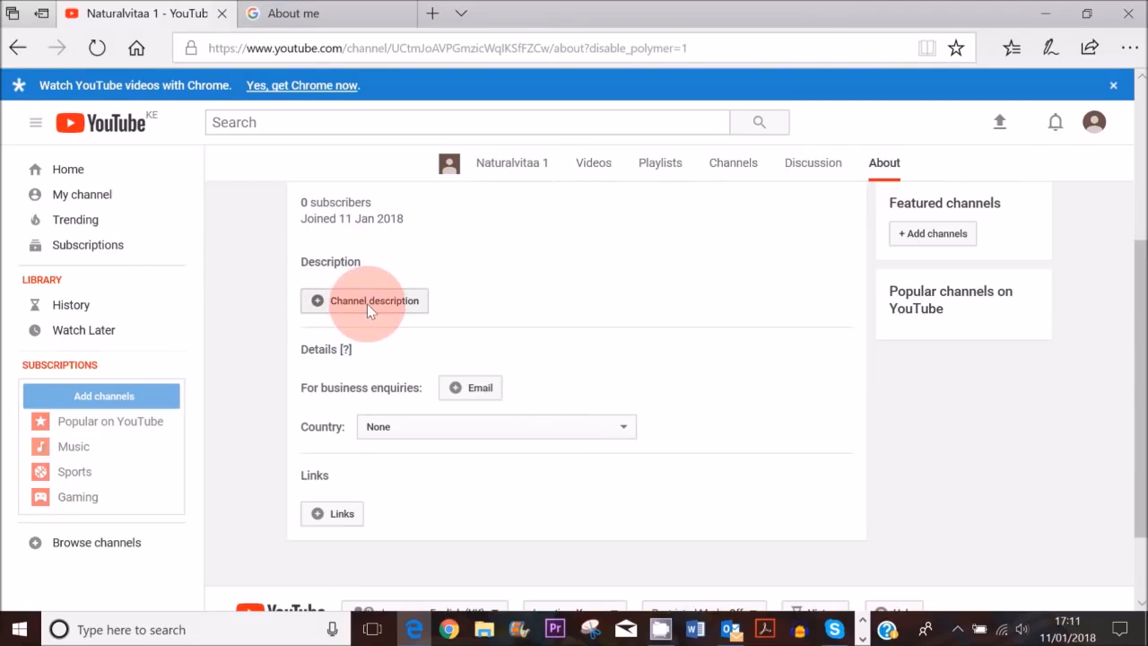
click(367, 304)
text(This is a tutorial channel)
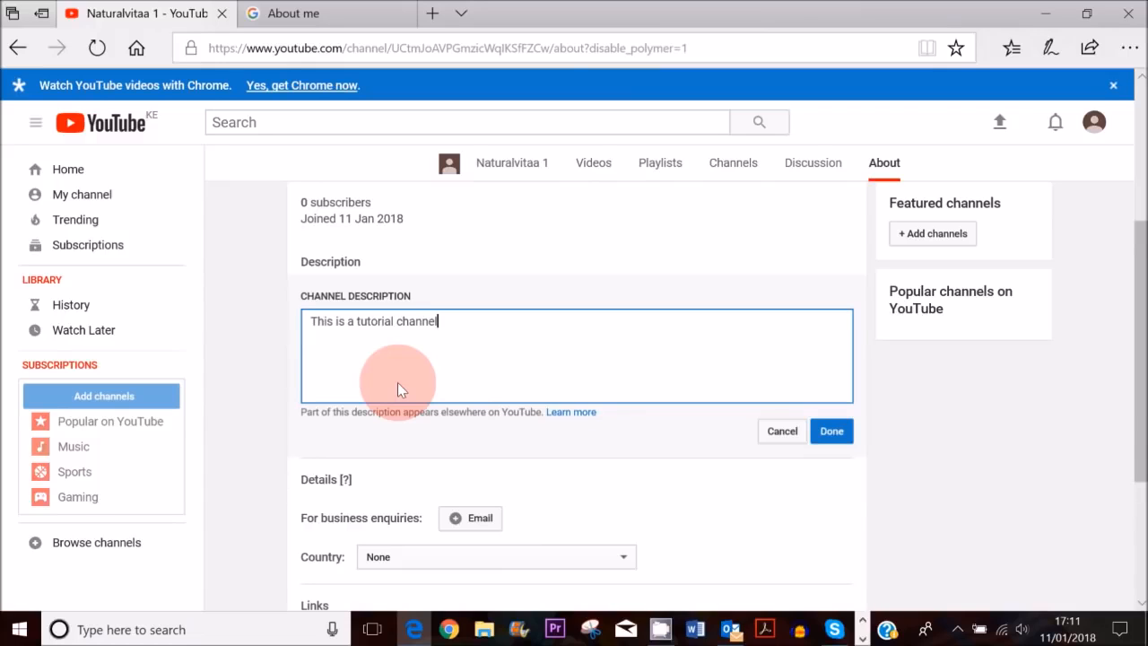
click(832, 432)
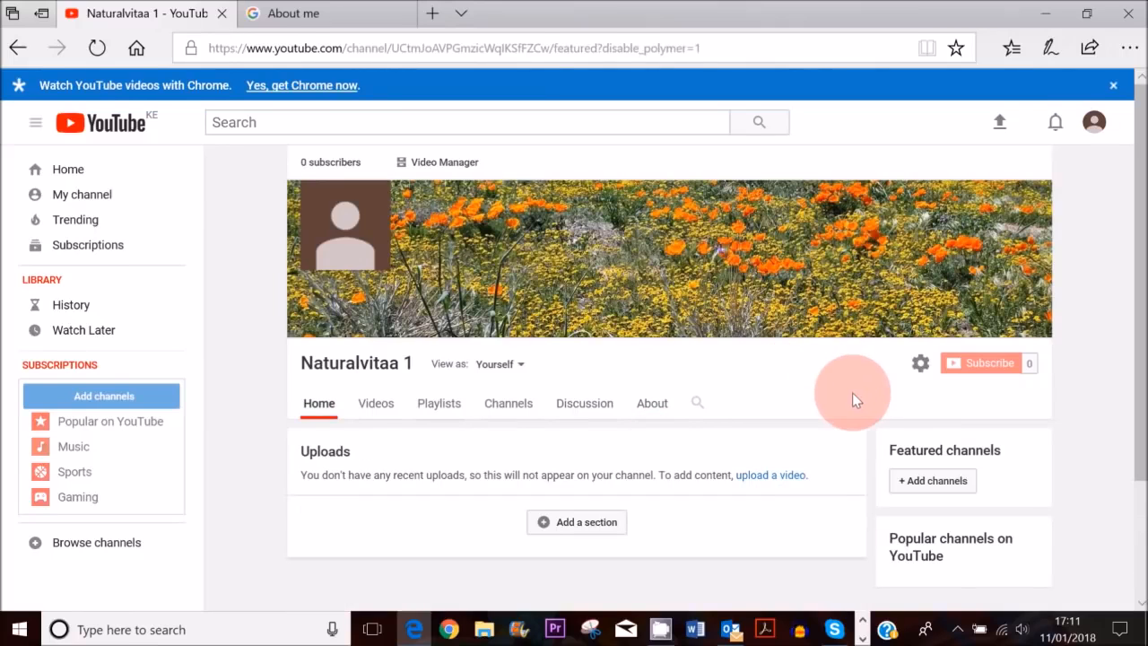
- Upload the video test7.avi from the My CamStudio Videos folder in Documents
click(1001, 122)
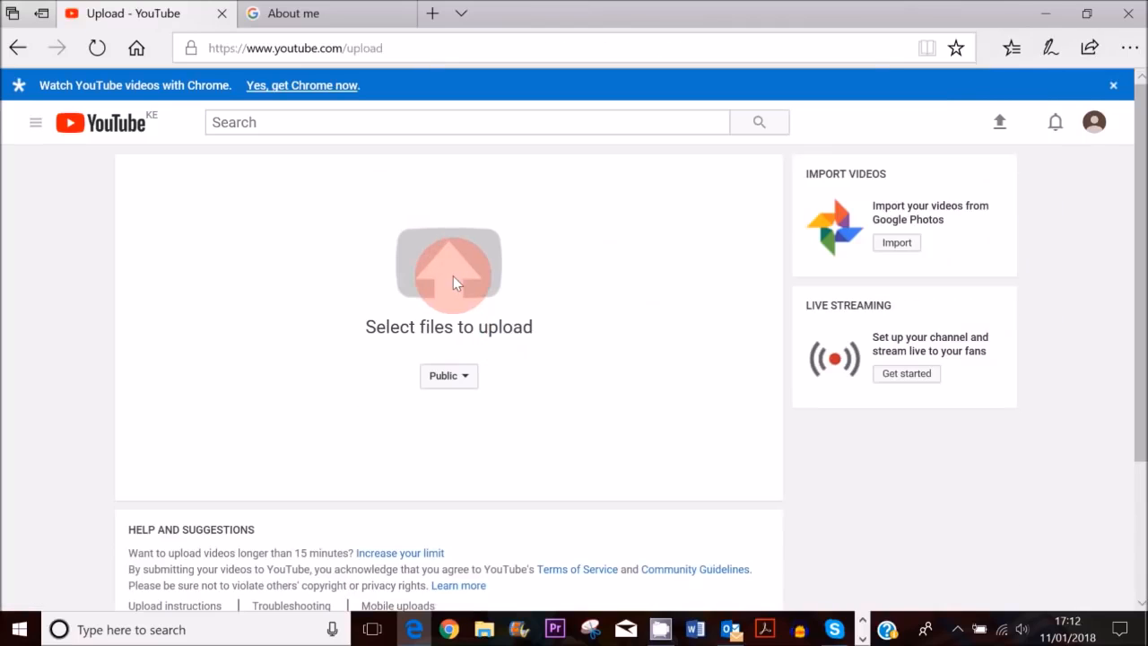
click(453, 267)
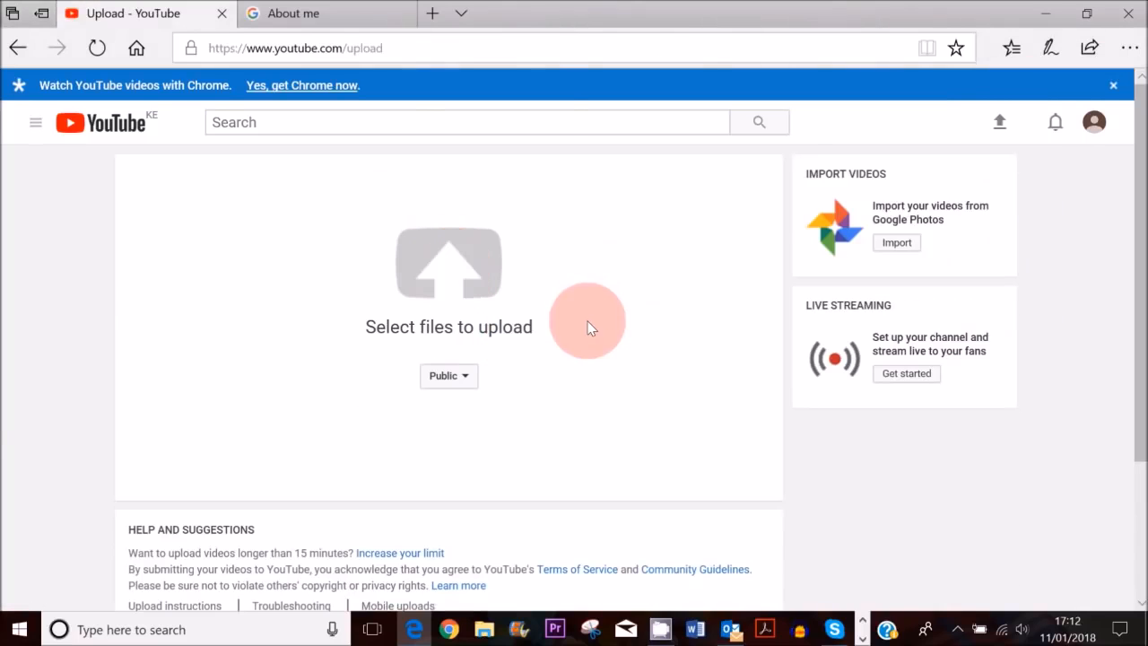
click(79, 179)
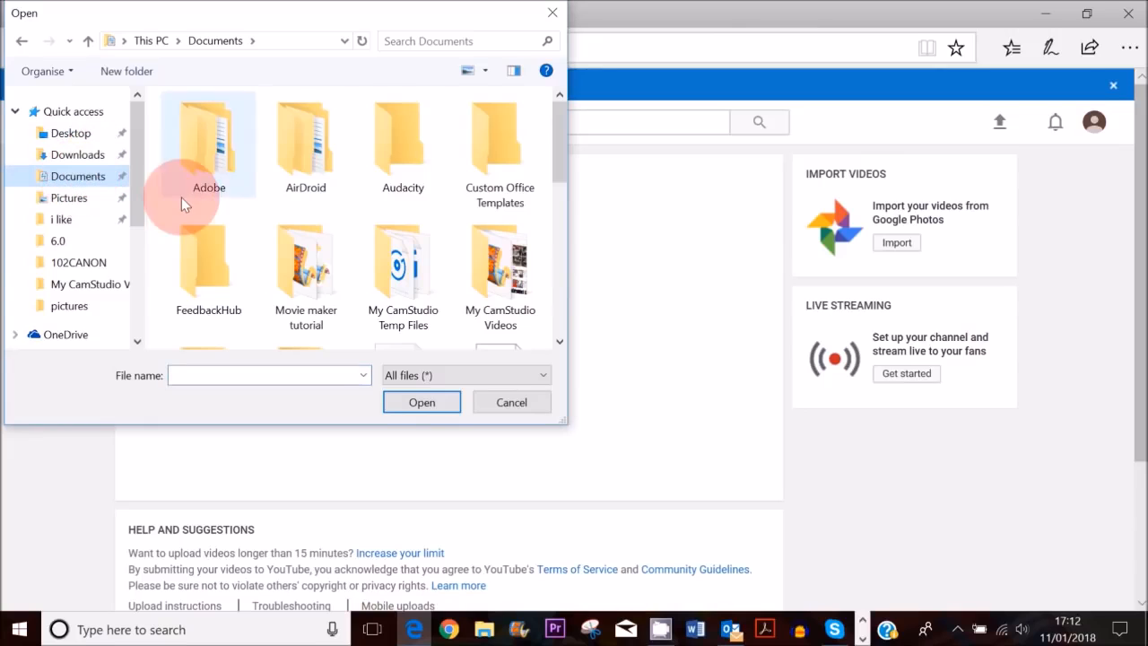
double_click(499, 267)
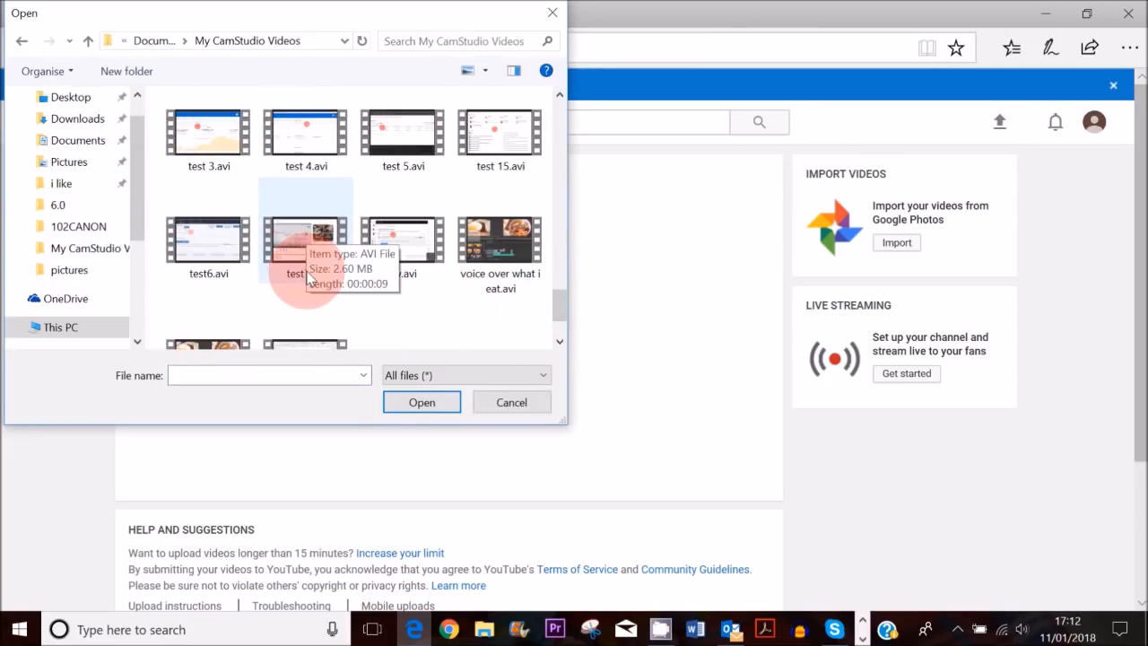
click(308, 235)
click(408, 402)
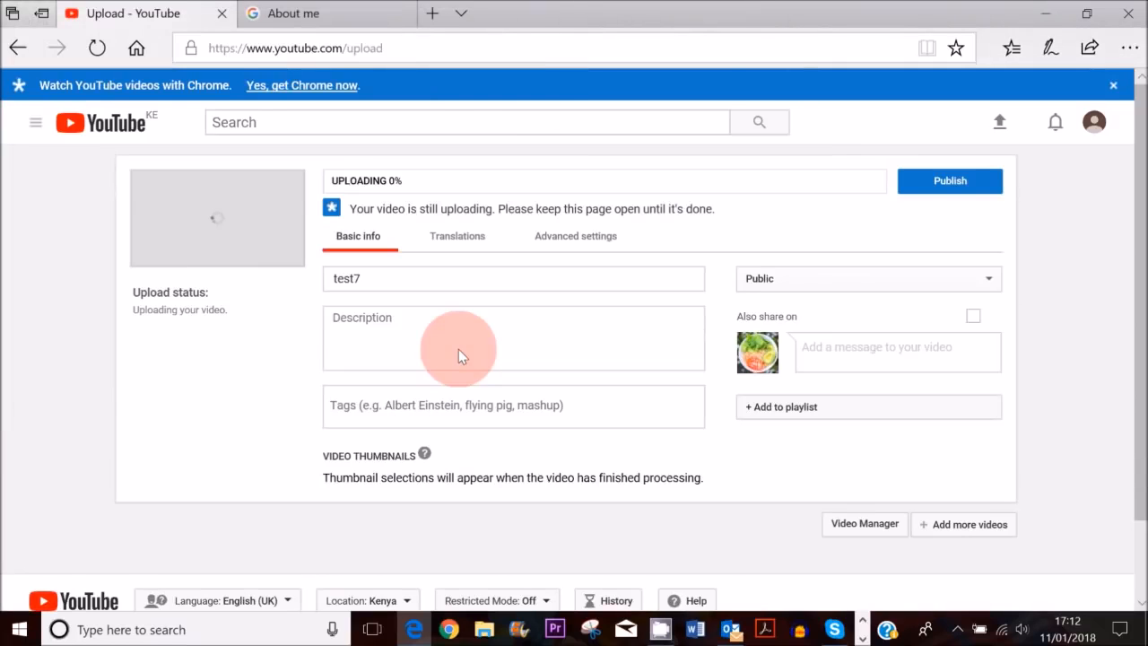
- Title the video "How to Create a YouTube channel for beginners" and copy the same text into its description
double_click(472, 283)
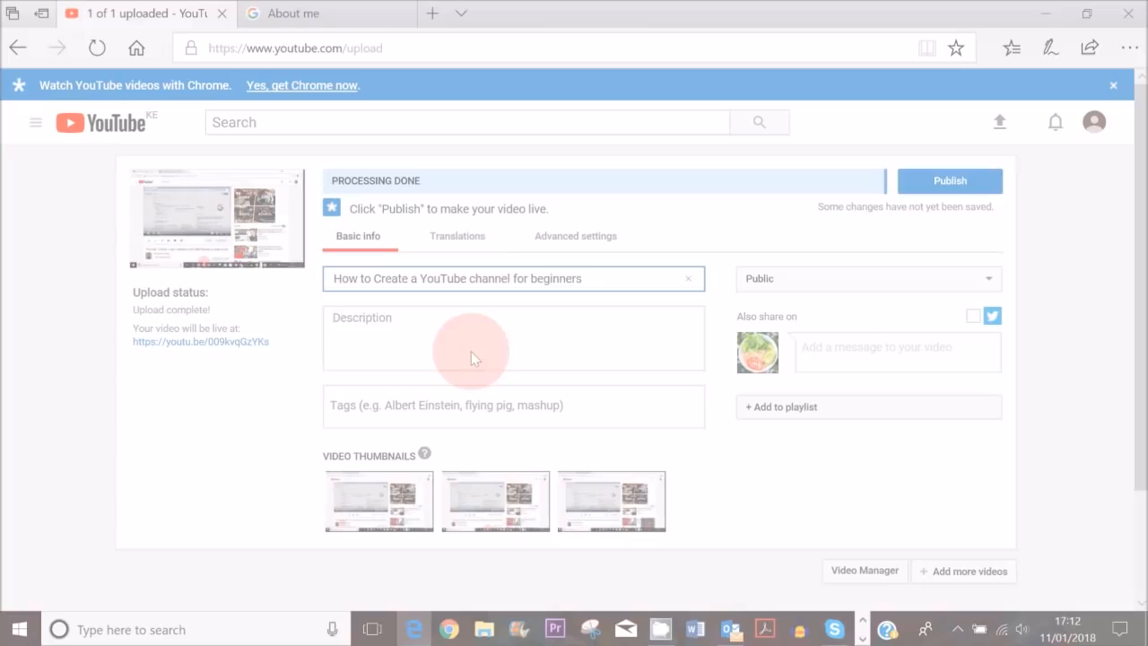
drag(628, 278, 341, 277)
key(ctrl+c)
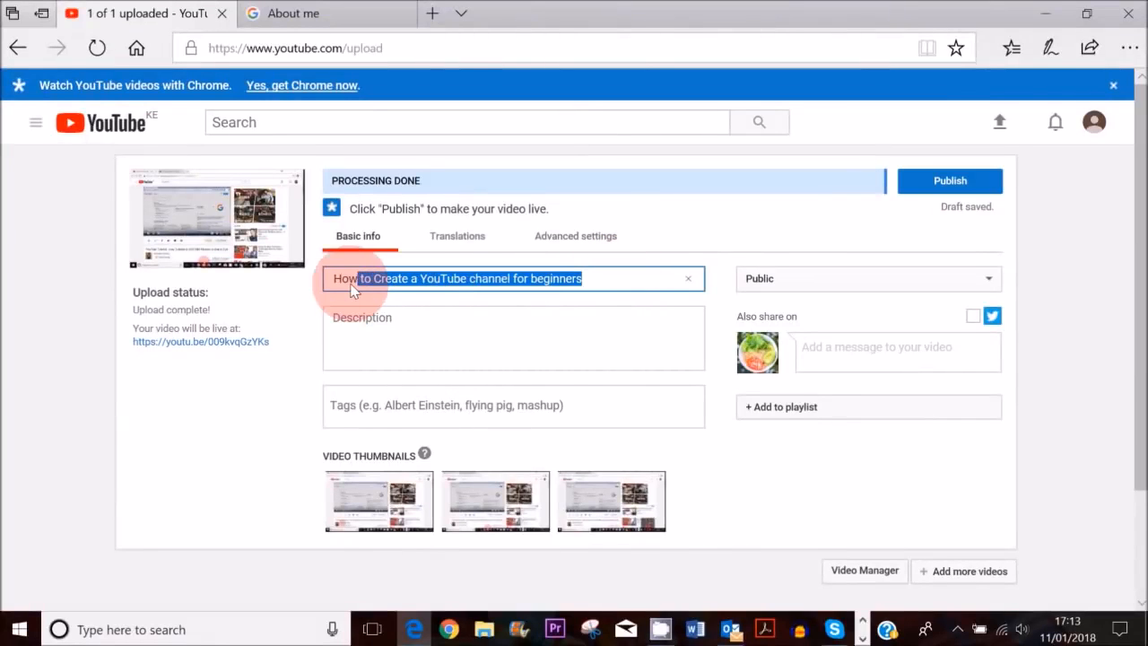
click(433, 337)
key(ctrl+v)
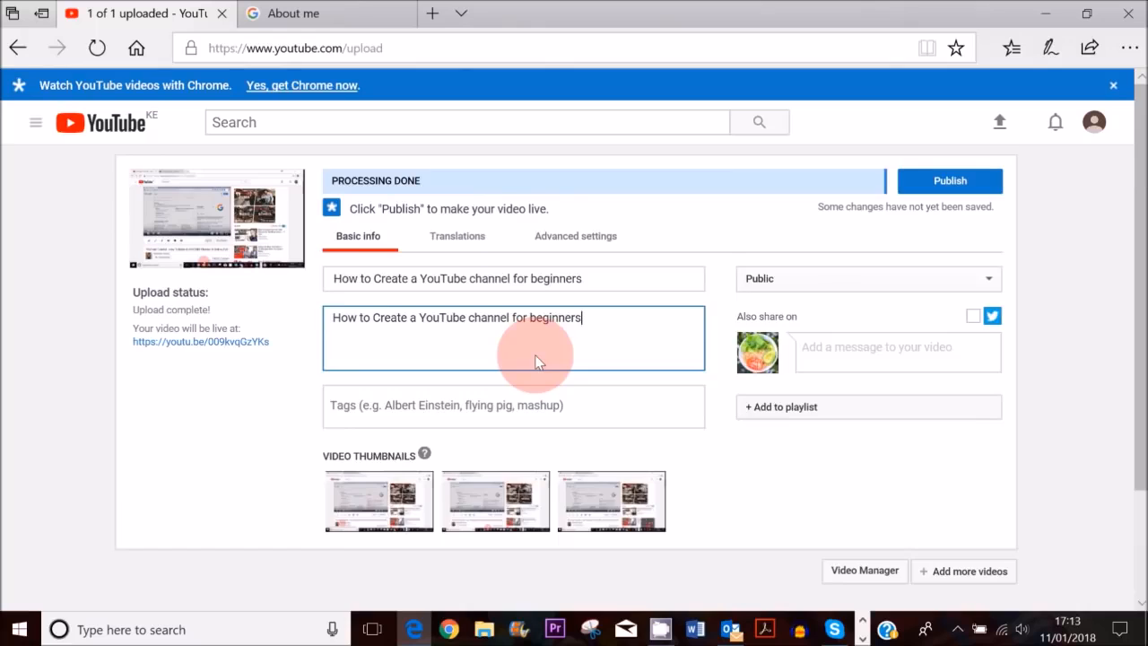
- Add the video tags youtube, channel, make, create, beginners and tutorial
scroll(536, 361, down, 3)
scroll(449, 290, up, 1)
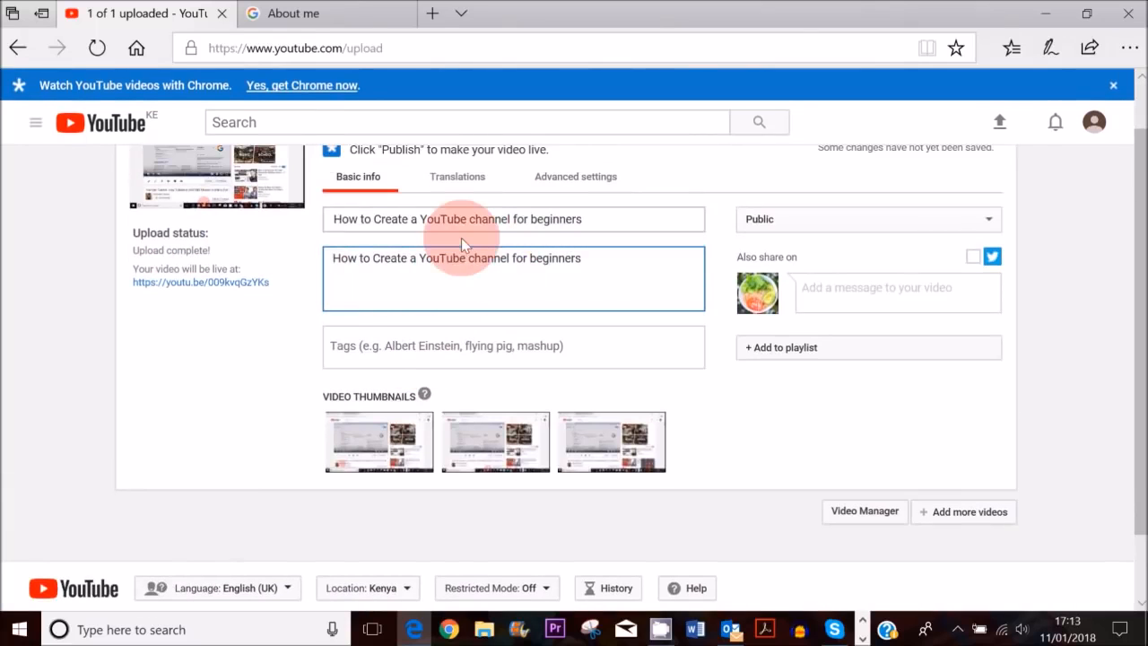
click(438, 358)
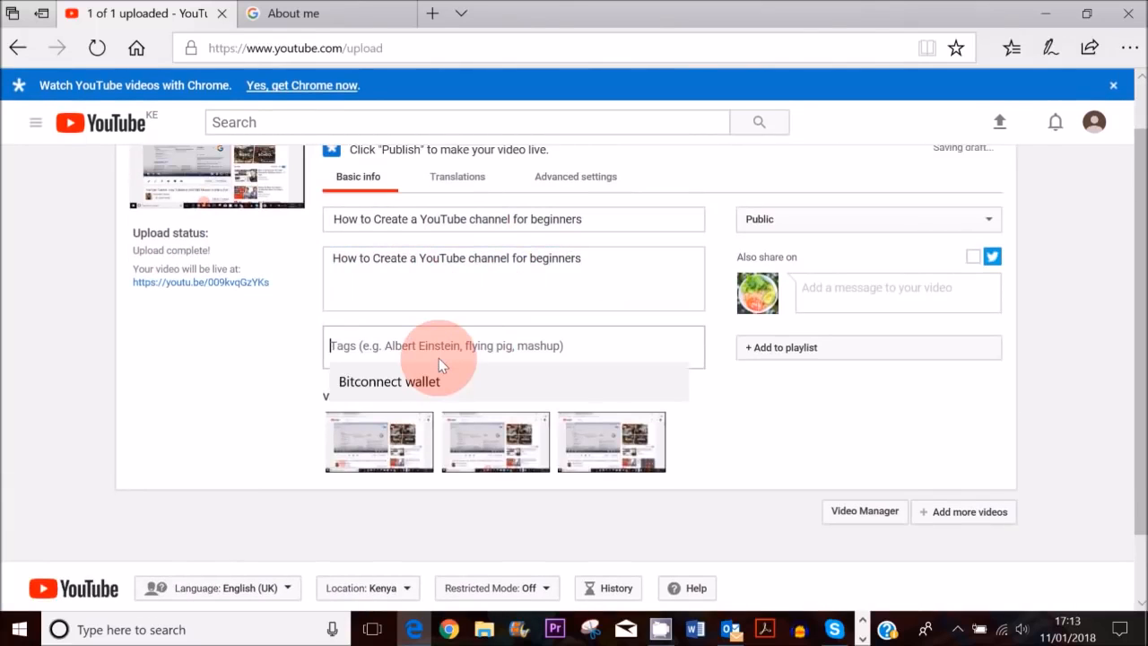
text(youtube)
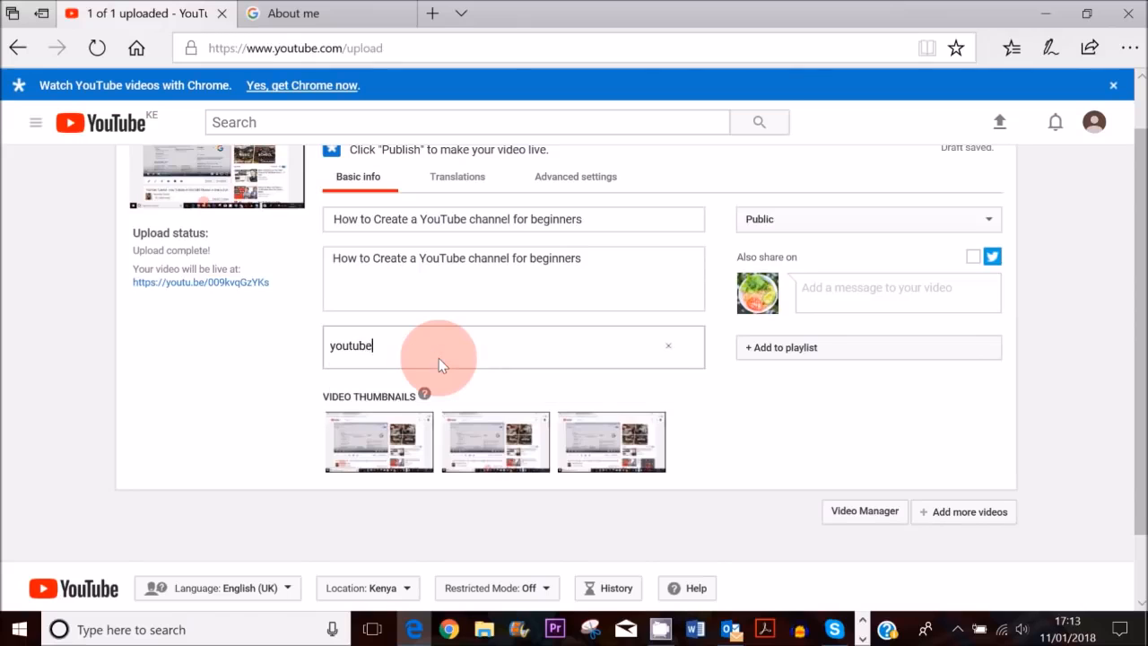
key(Return)
text(channel)
key(BackSpace)
text(el)
key(Return)
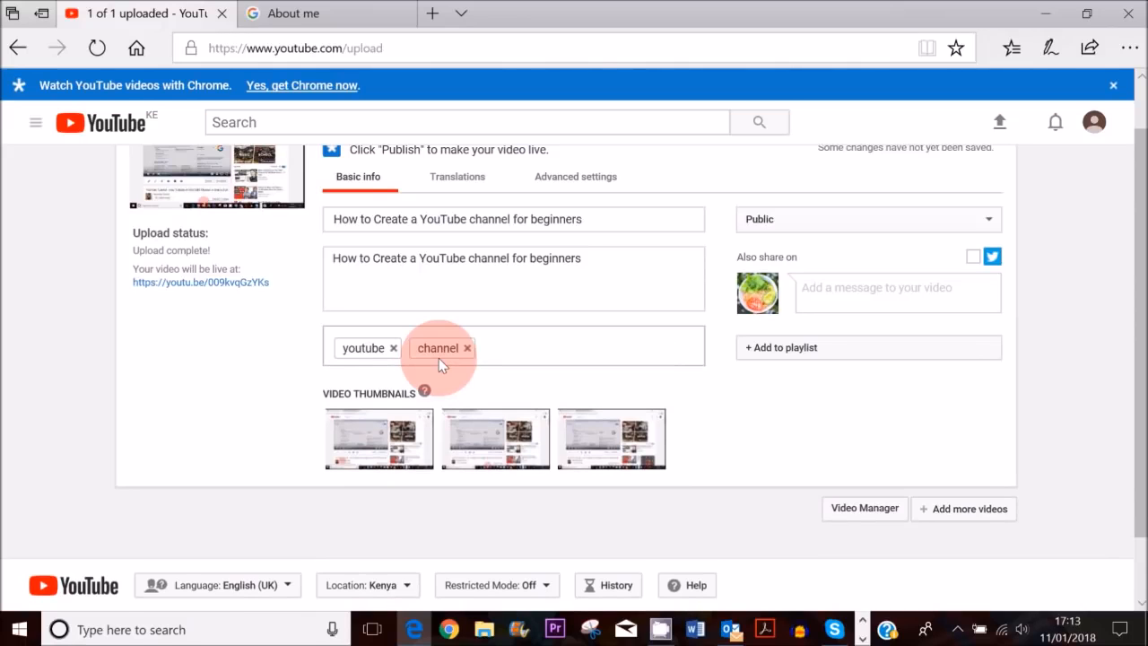
text(make)
key(Return)
text(create)
key(Return)
text(beginners)
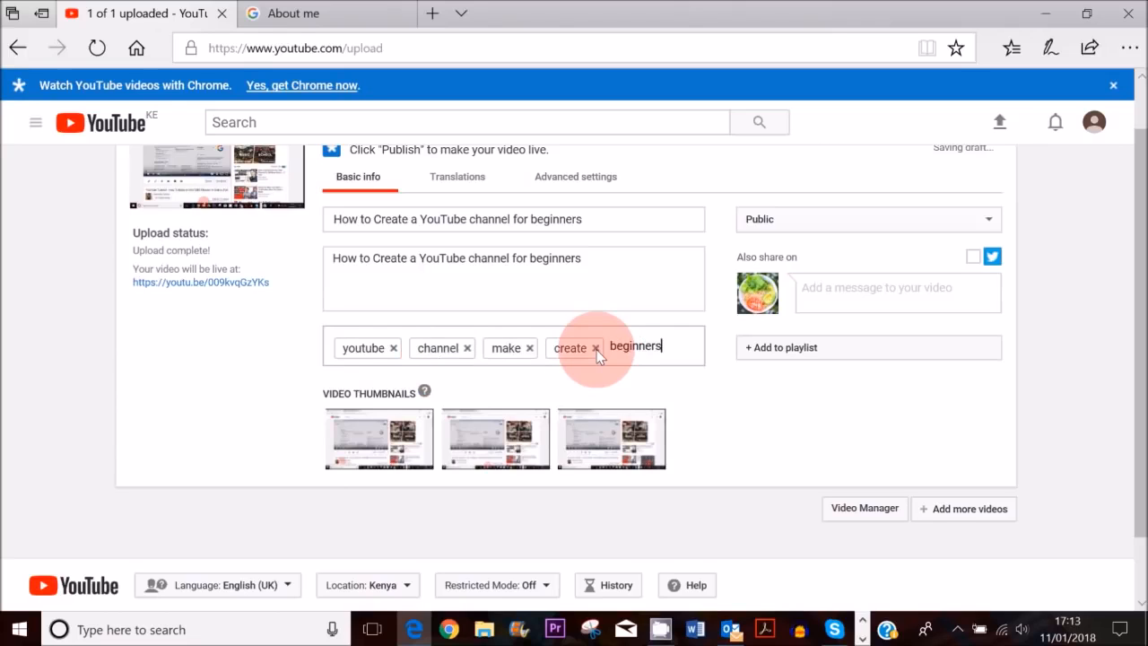
key(Return)
text(tutorial)
key(Return)
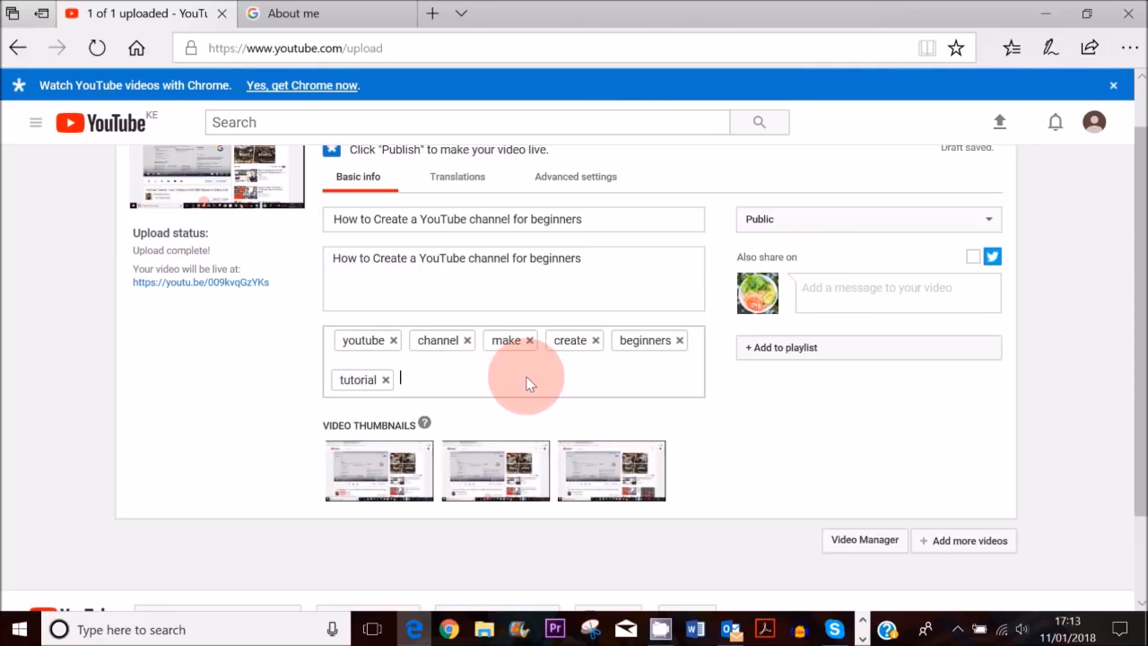
- Publish the uploaded video and select its share link
scroll(525, 376, up, 1)
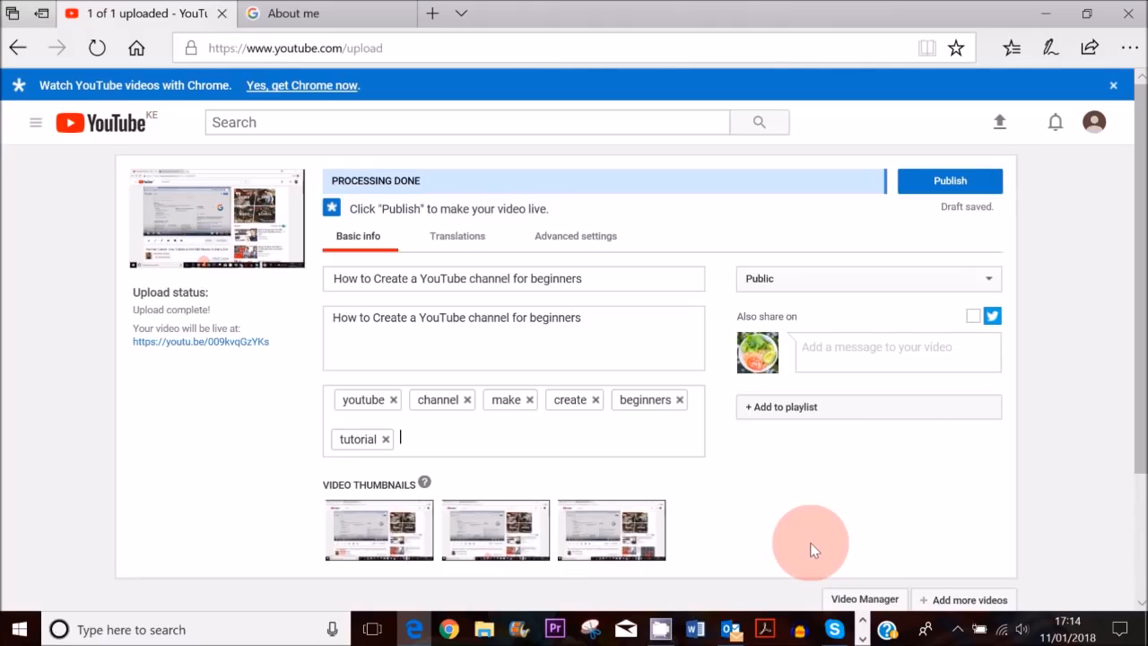
click(948, 182)
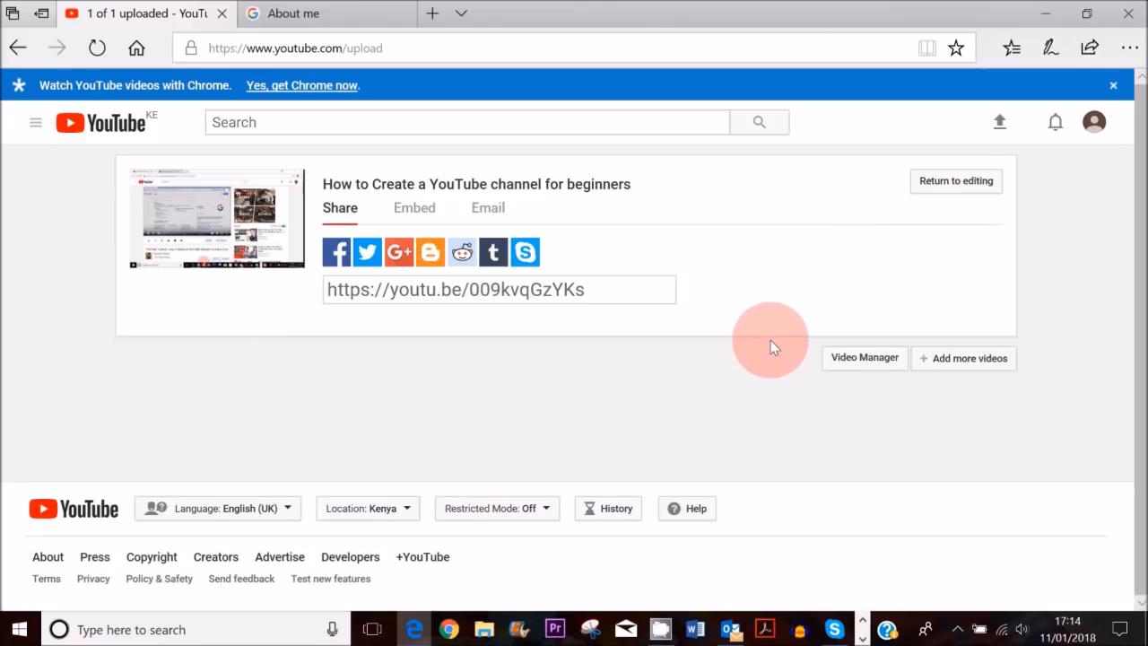
click(588, 287)
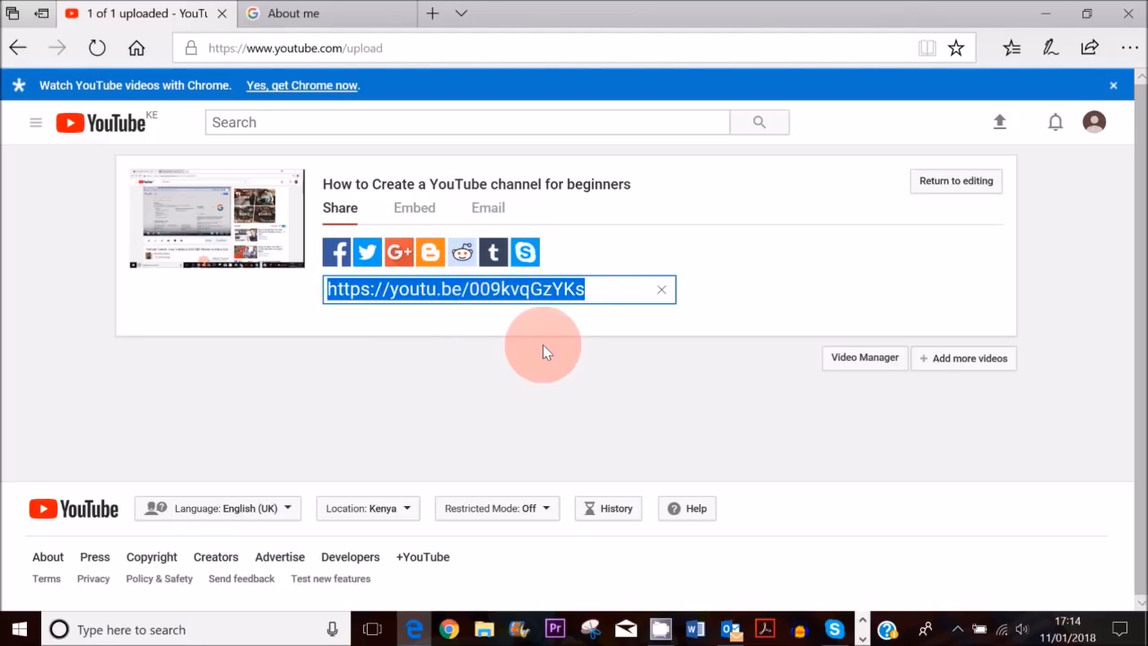
- Open the uploaded video's info and settings from the Video Manager and examine its basic info and privacy options
click(870, 366)
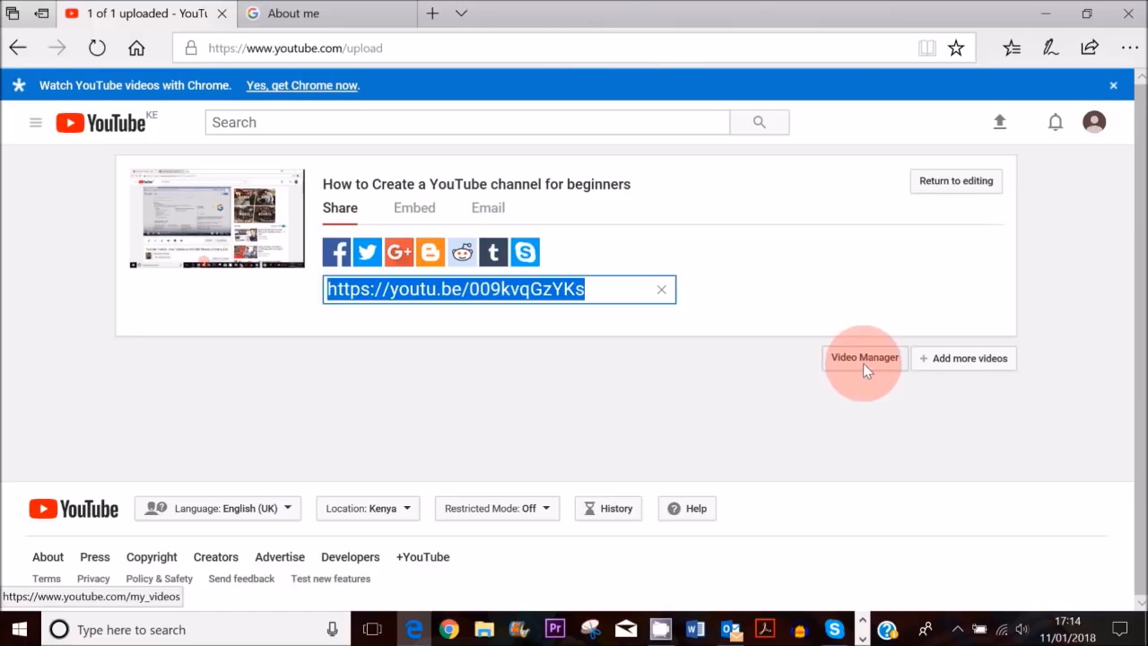
click(863, 360)
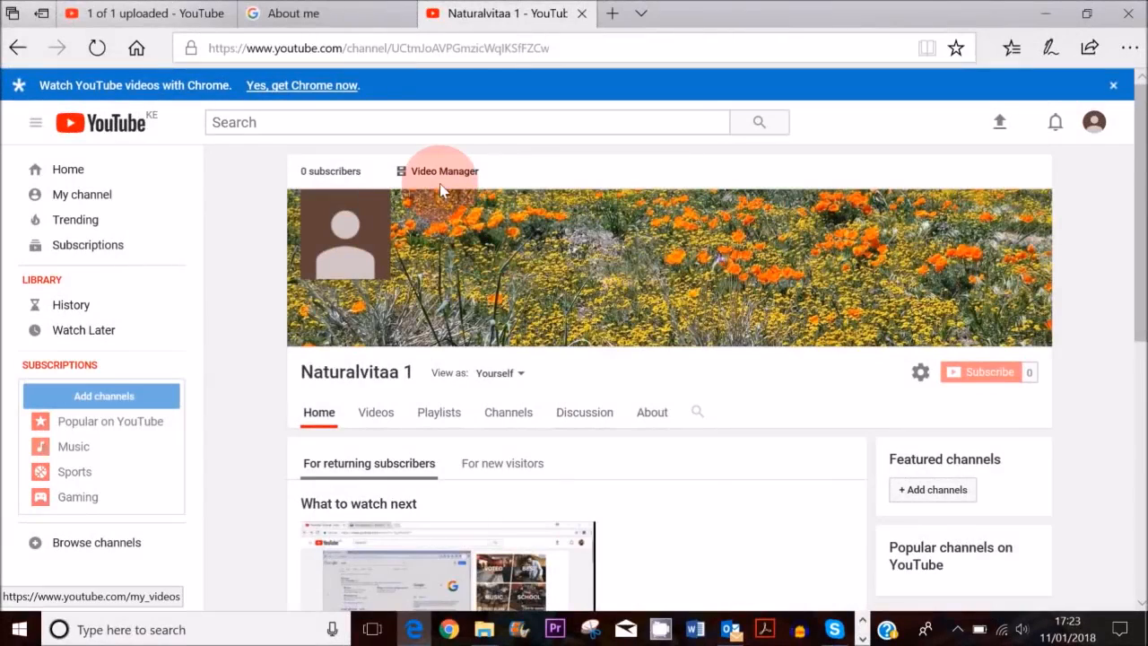
click(430, 174)
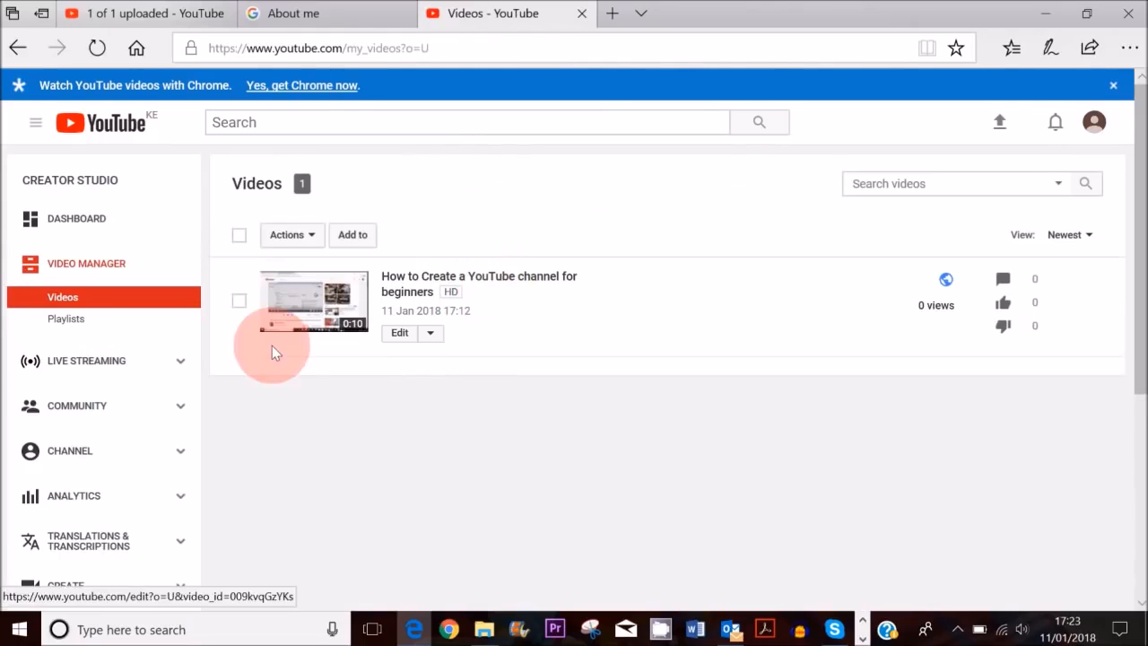
click(399, 333)
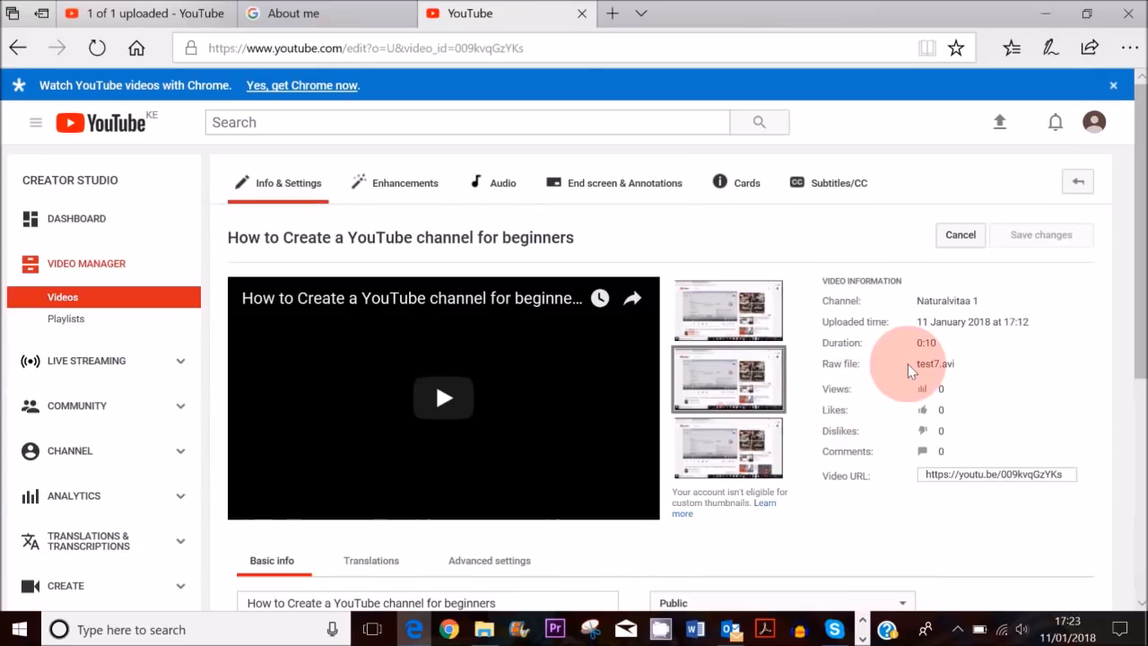
scroll(1128, 275, down, 2)
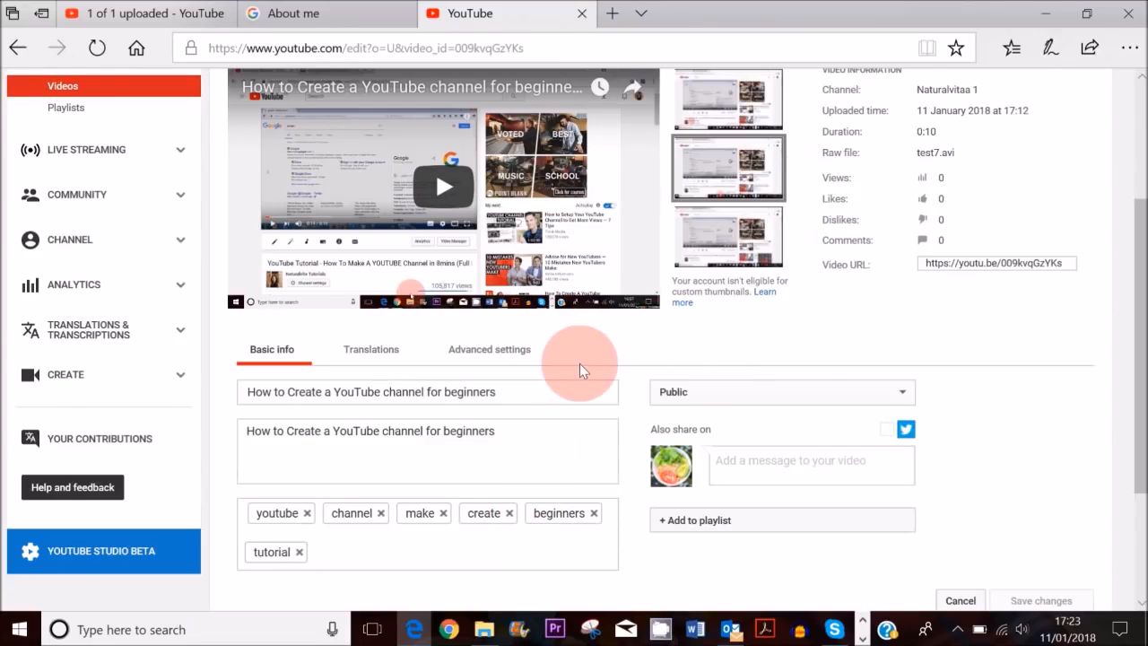
click(910, 394)
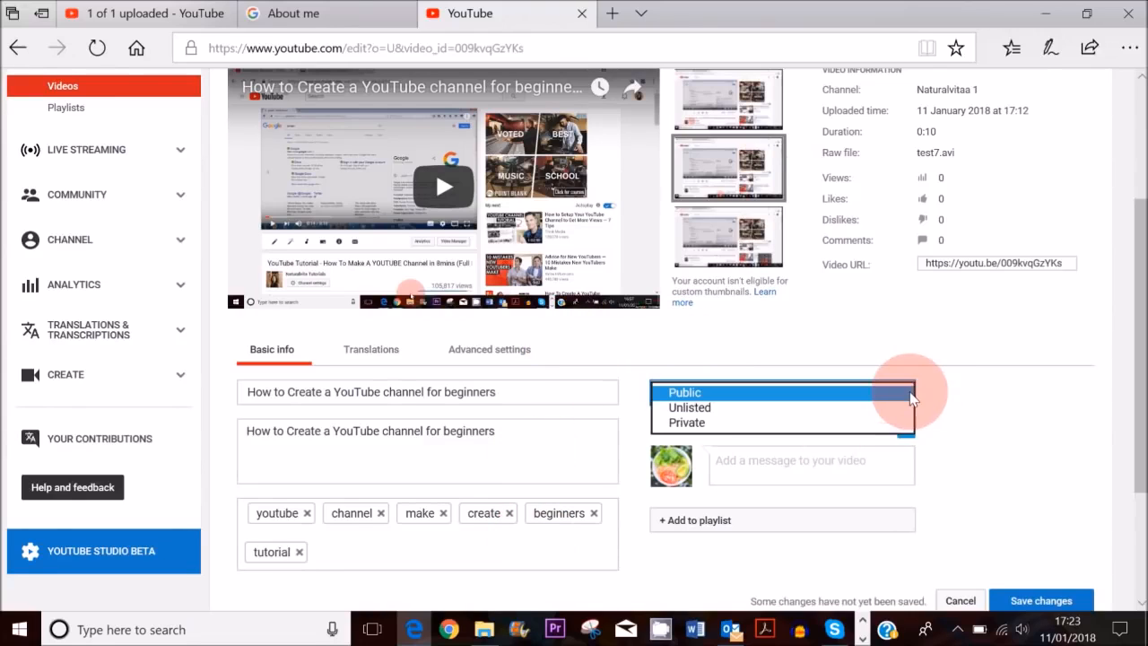
click(757, 411)
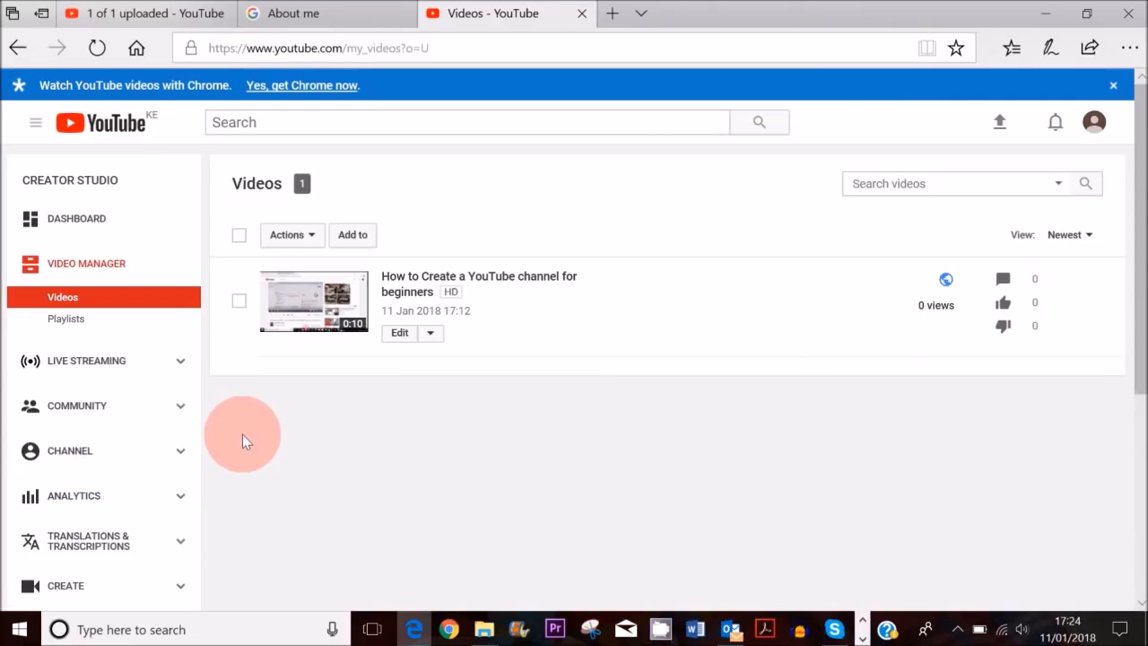
- Examine the channel's status and features, including account verification, copyright status and feature eligibility
click(78, 452)
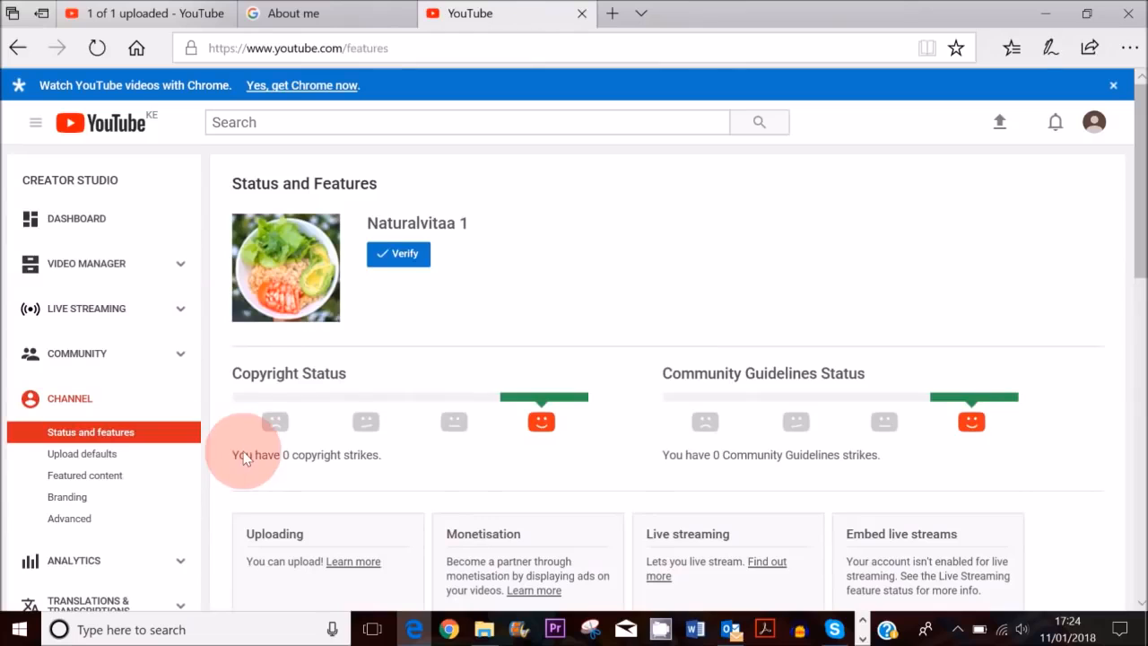
scroll(639, 330, down, 1)
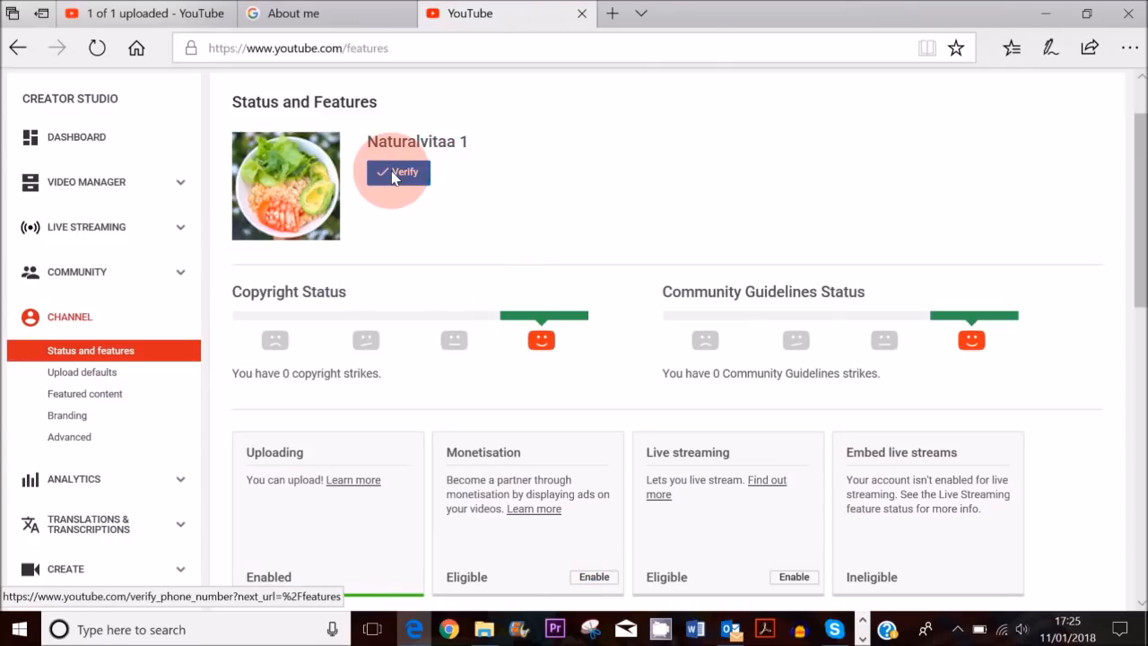
scroll(505, 282, down, 2)
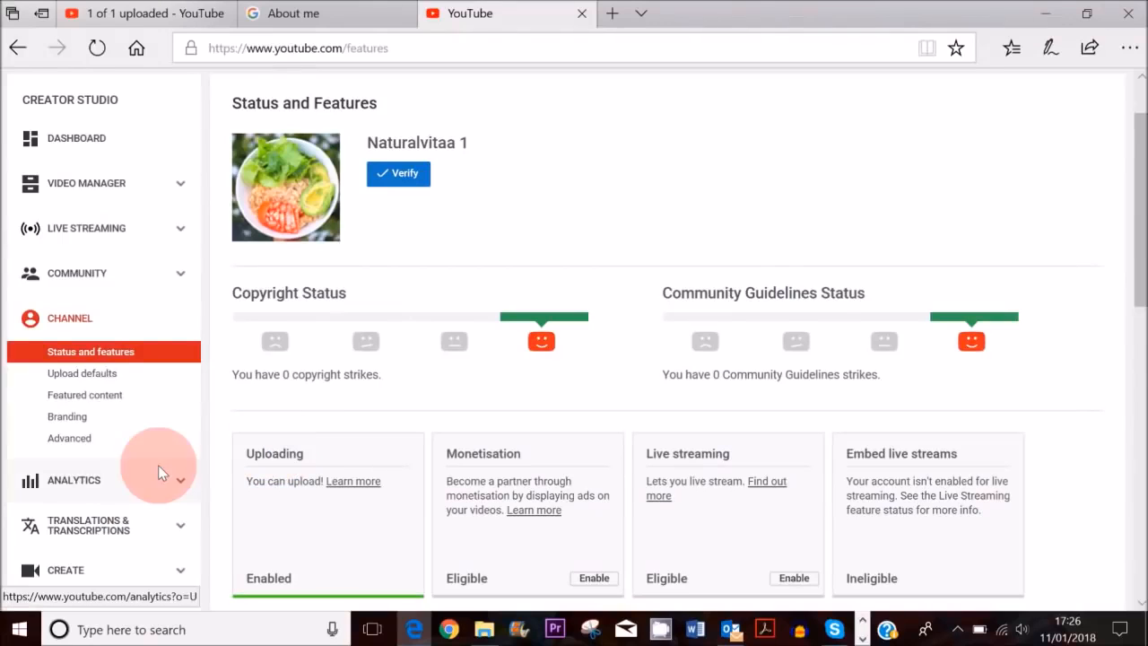
- Save upload defaults with the category How-to & Style, the description "this is a tutorial about...." and the tag tutorials
click(83, 374)
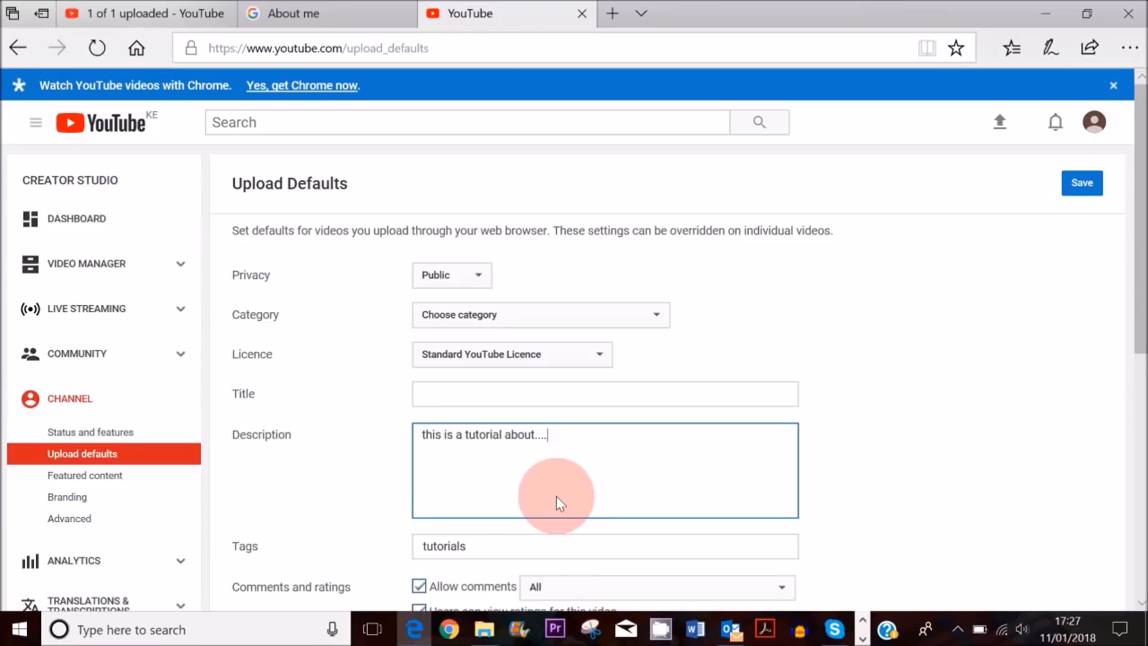
click(642, 314)
click(760, 248)
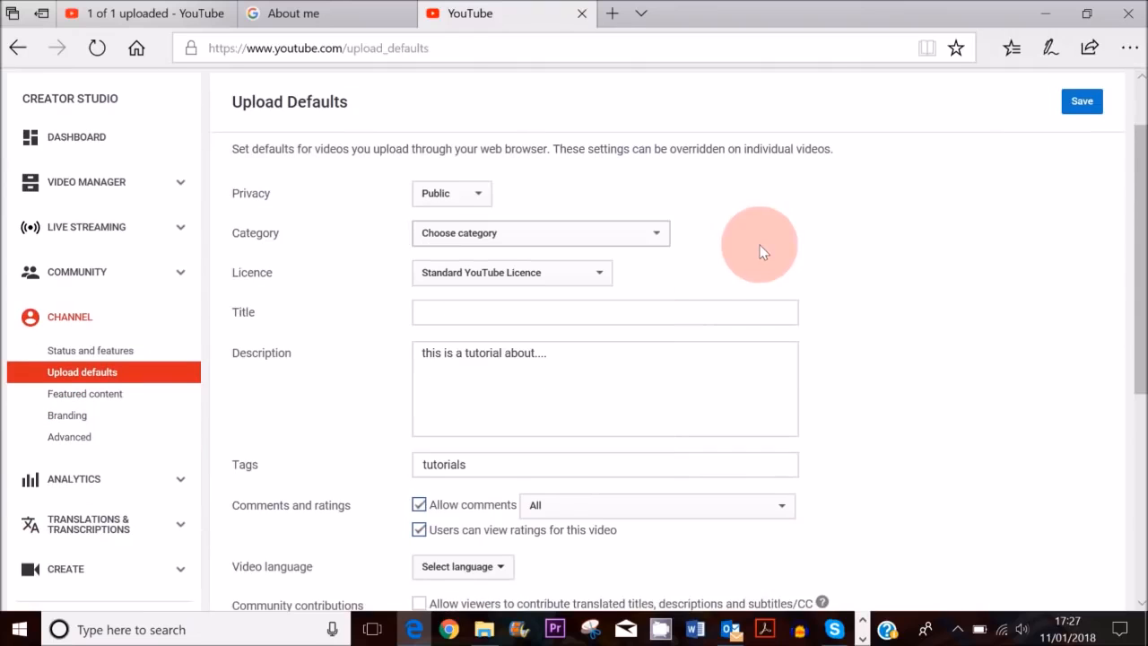
click(664, 240)
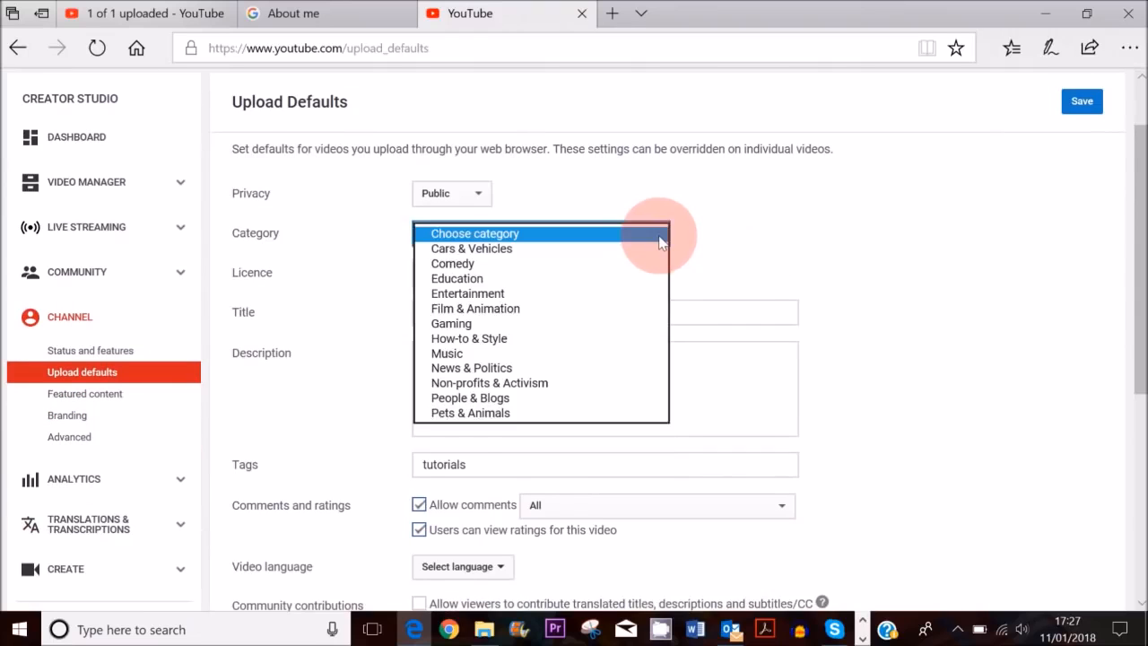
click(599, 338)
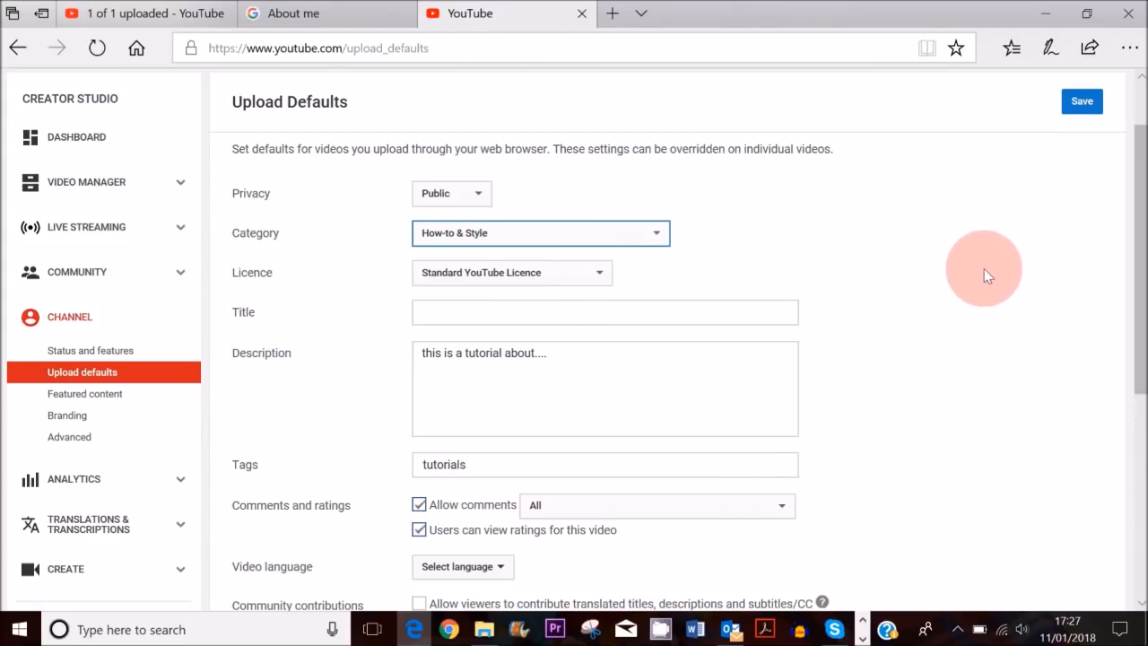
click(1076, 104)
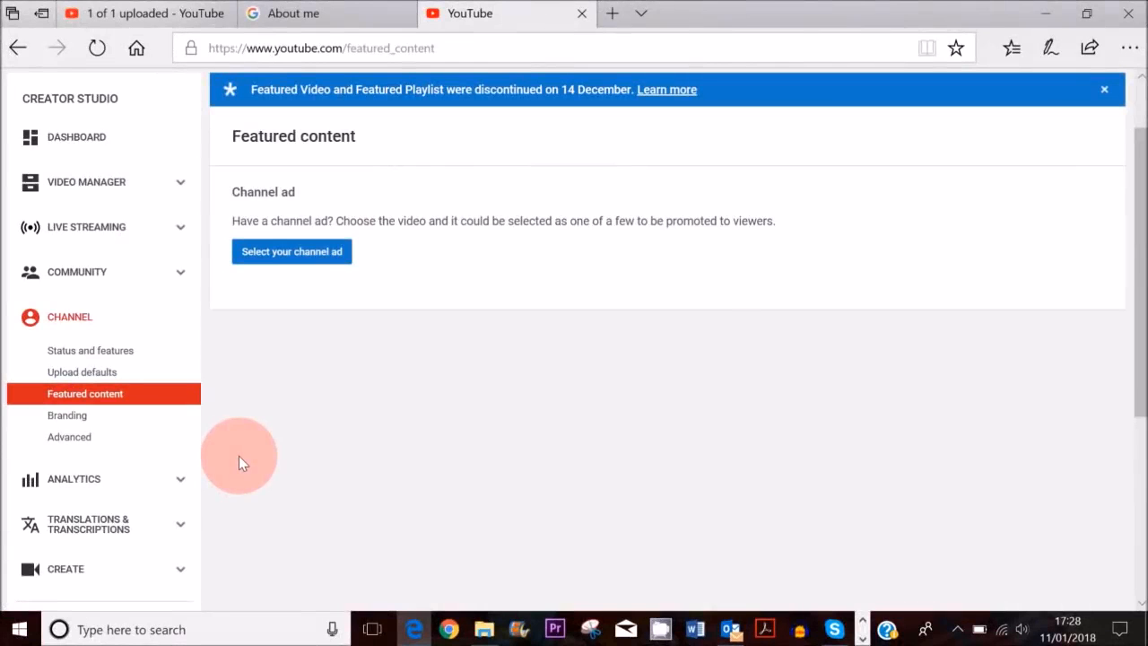
- Open the Audio Library's free music list and download the track Atlanta
click(87, 568)
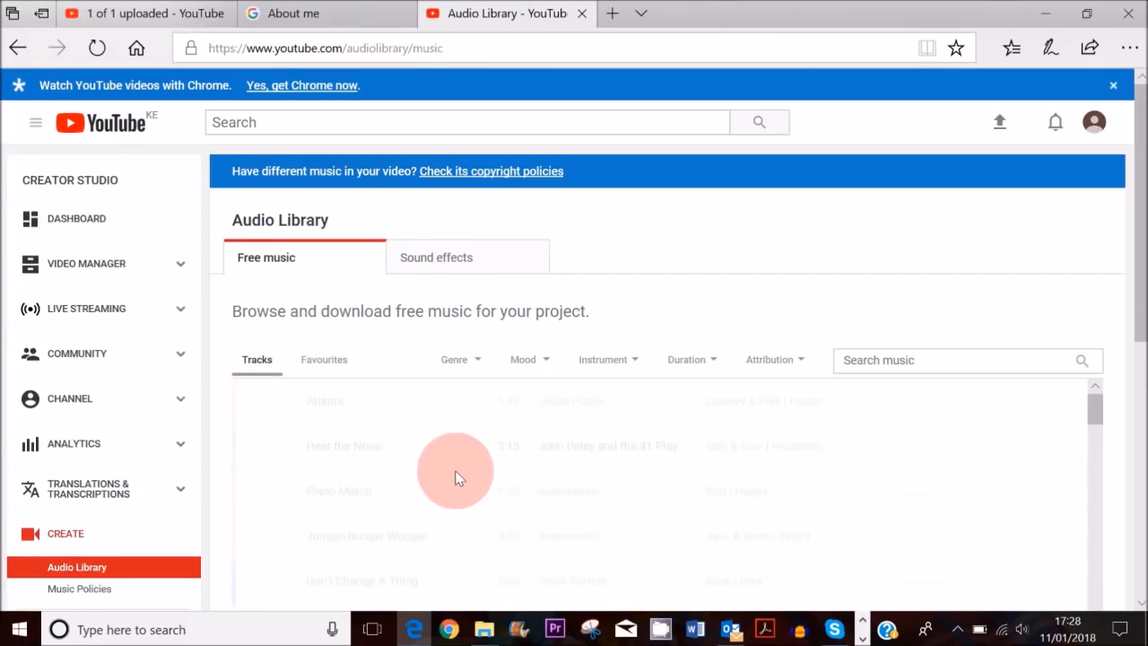
scroll(602, 432, down, 2)
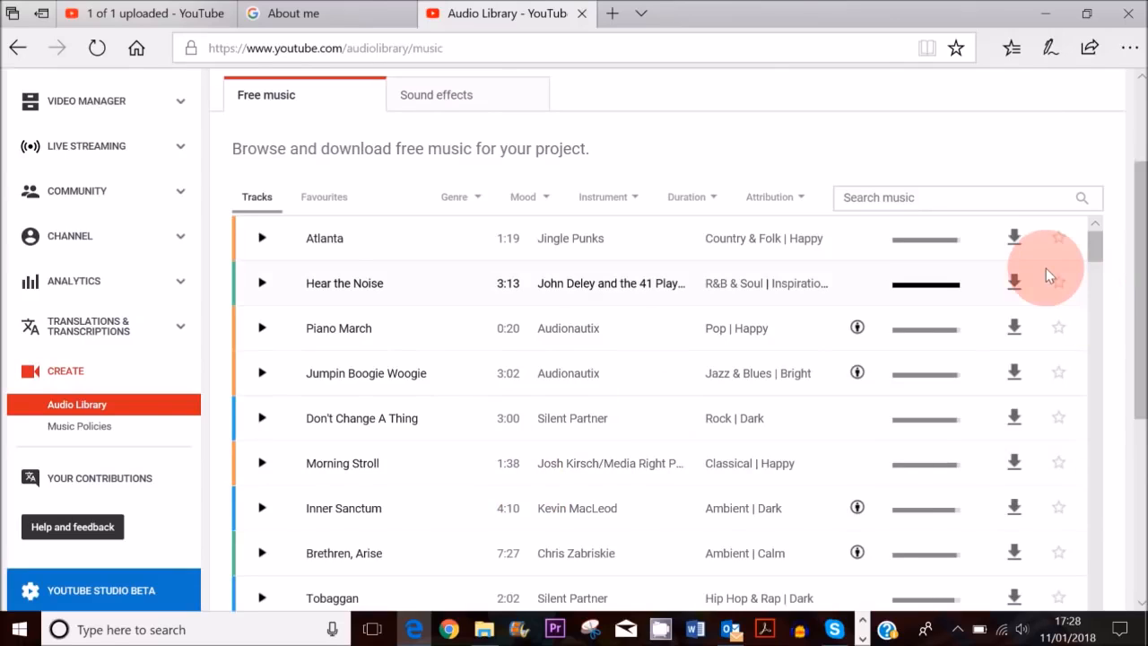
click(1015, 237)
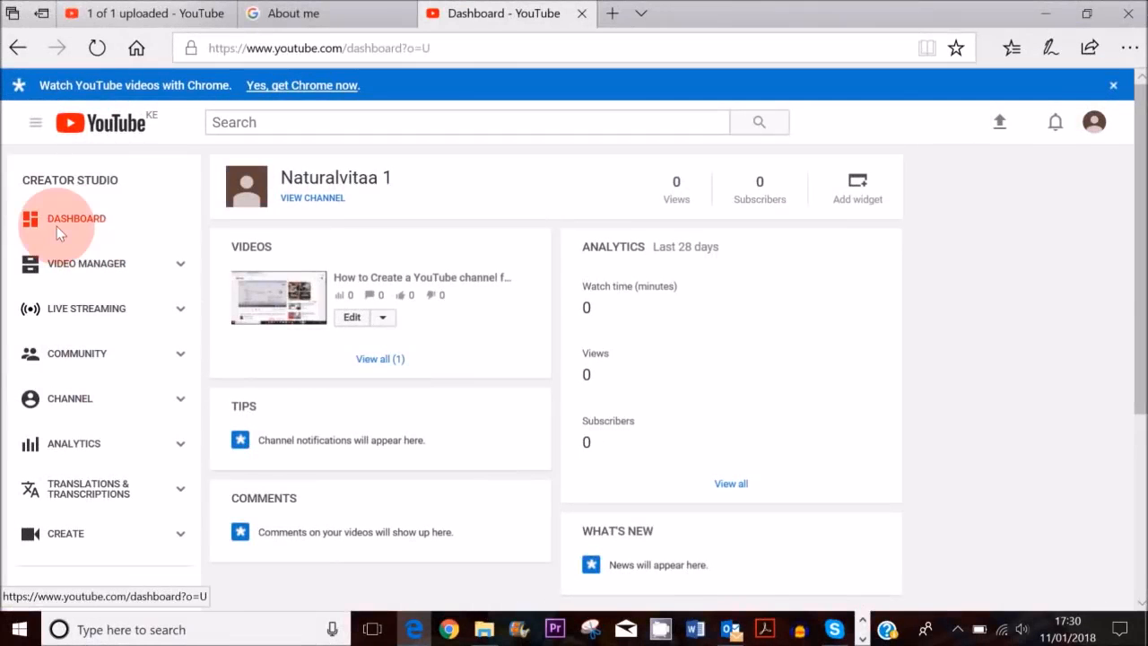
- Go from the Creator Studio dashboard to the channel's own page and view its home sections
click(480, 347)
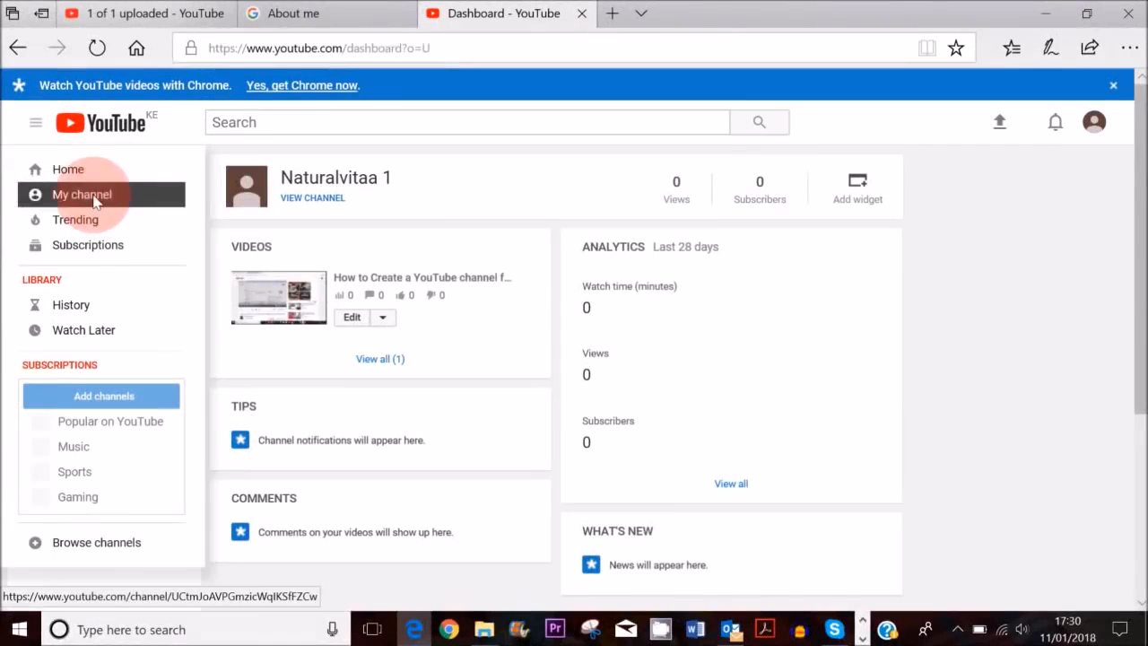
click(63, 193)
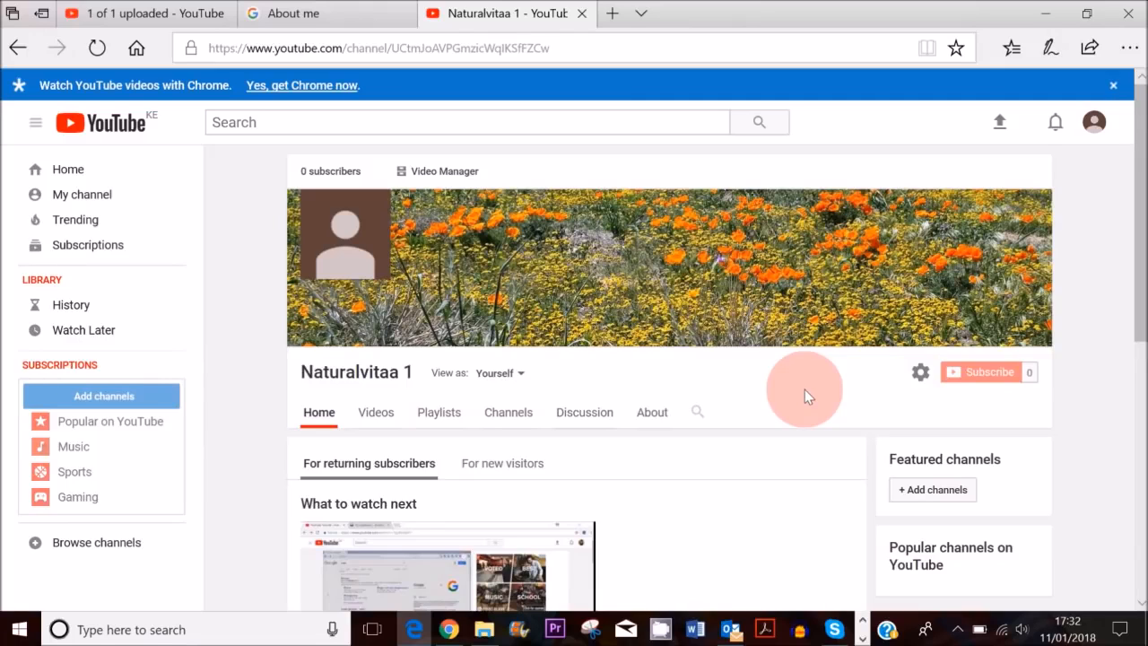
scroll(805, 391, down, 1)
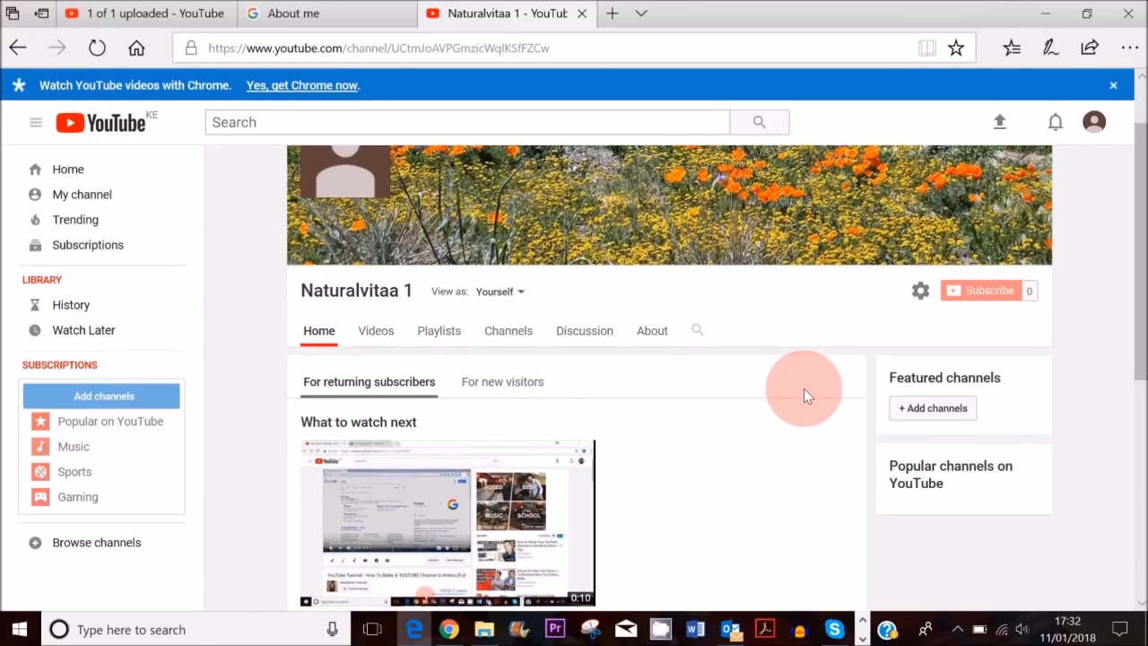
scroll(804, 389, down, 1)
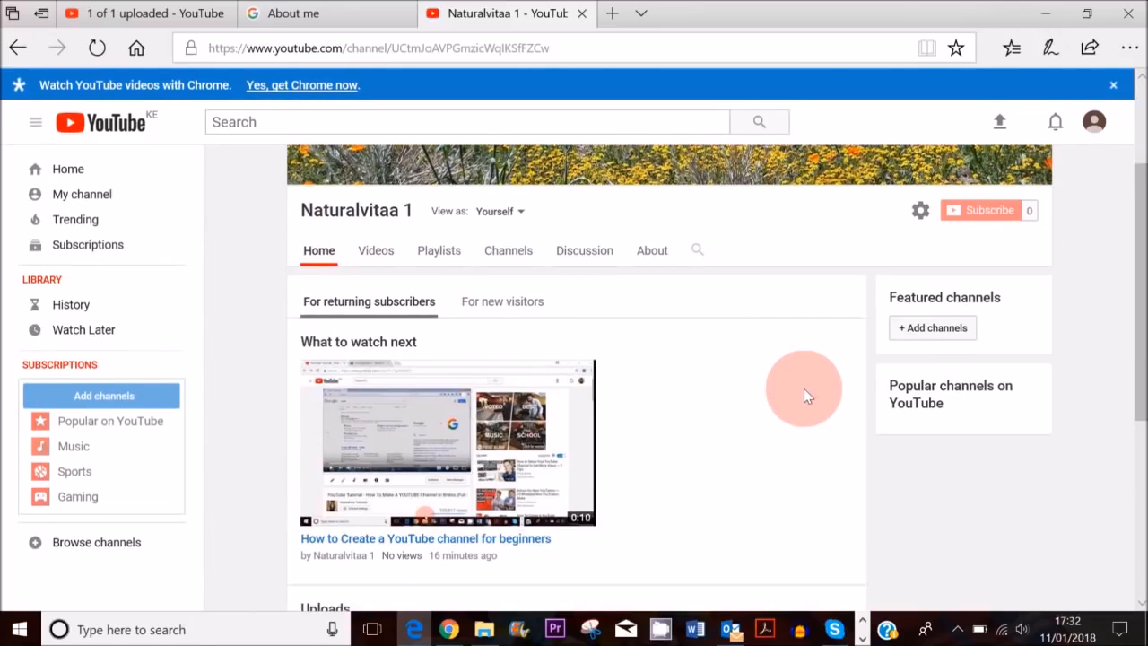
- Set the uploaded video "How to Create a YouTube channel for beginners" as the channel trailer for new visitors
click(492, 306)
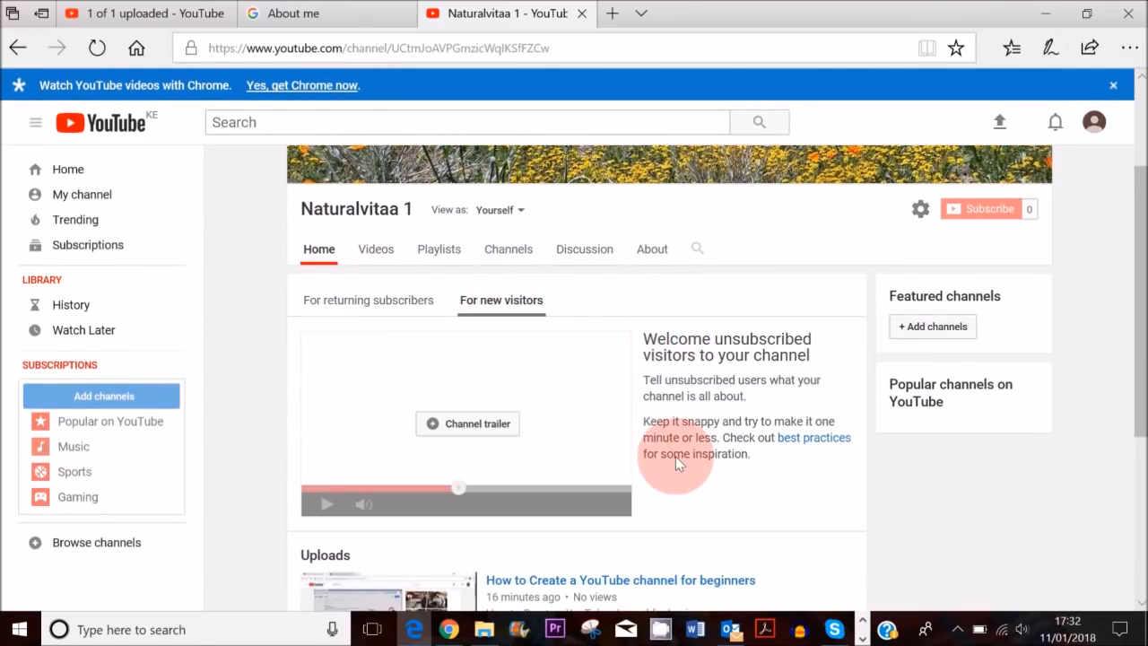
click(478, 424)
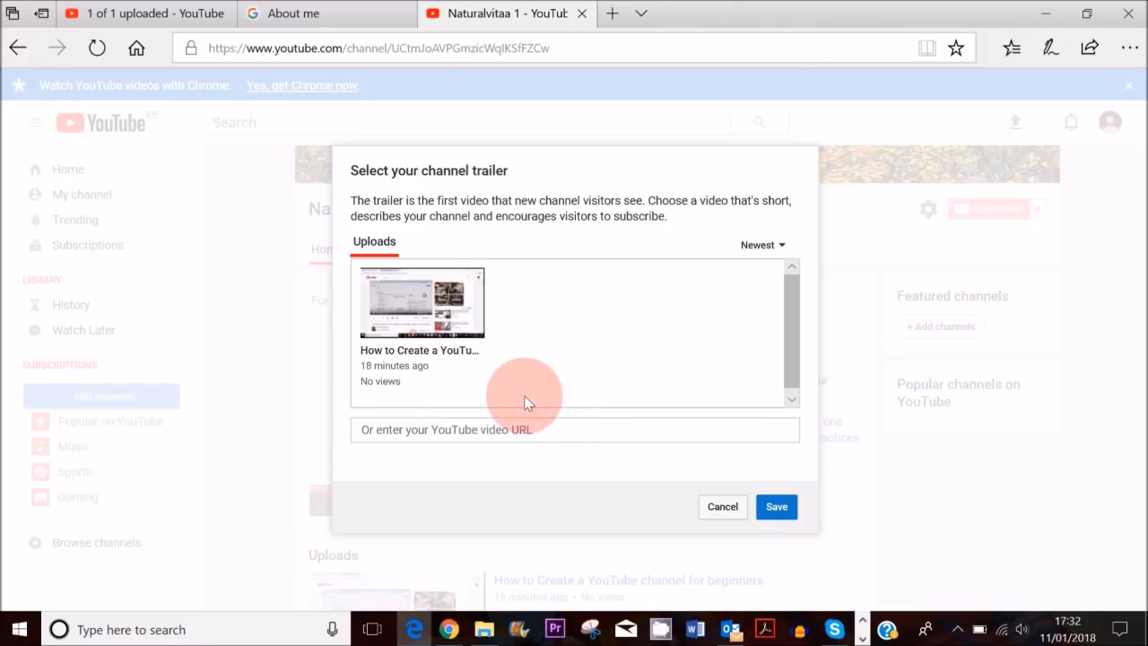
click(459, 319)
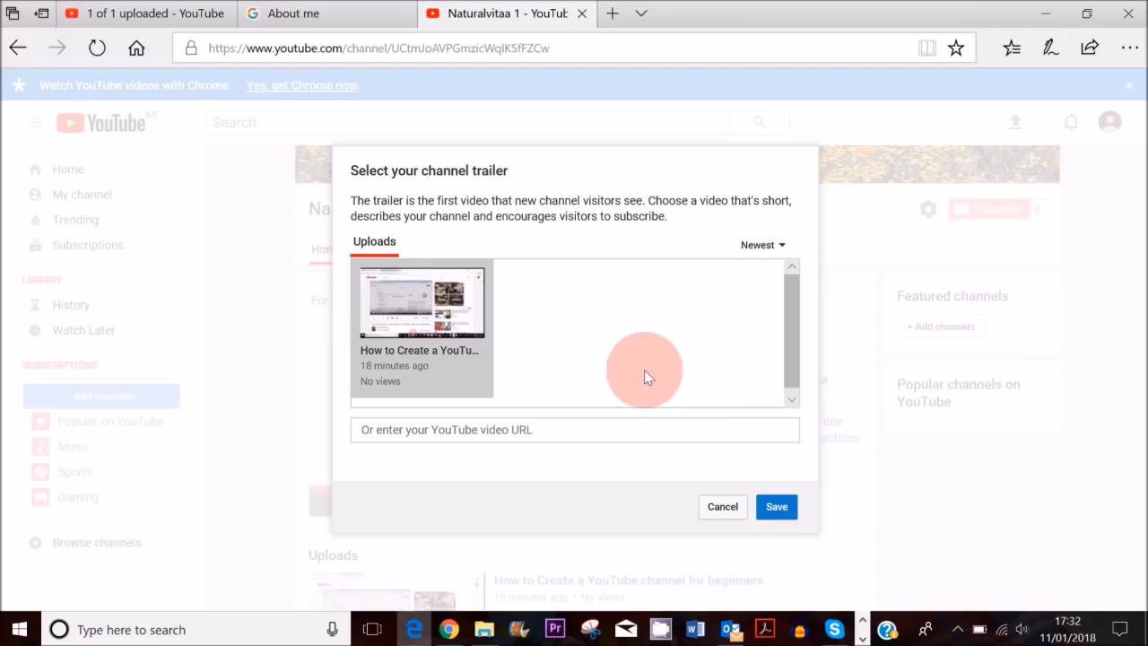
click(777, 506)
- Switch to Chrome and examine how playlists are arranged as sections on the Naturalvita Tutorials channel's home page
scroll(653, 558, down, 3)
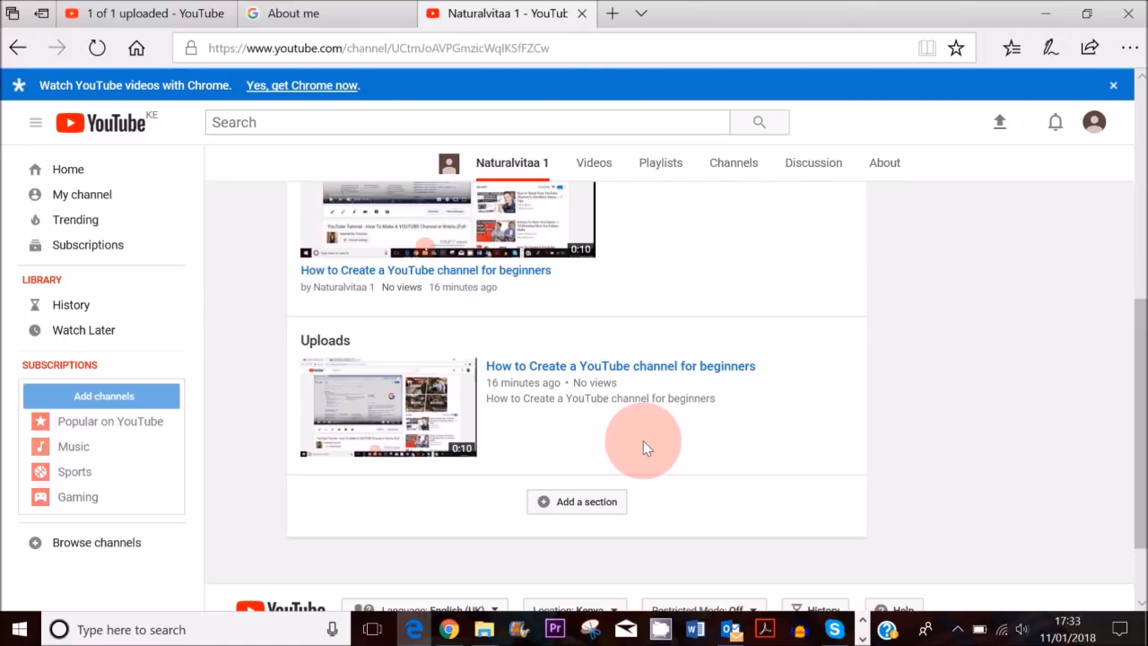
click(449, 628)
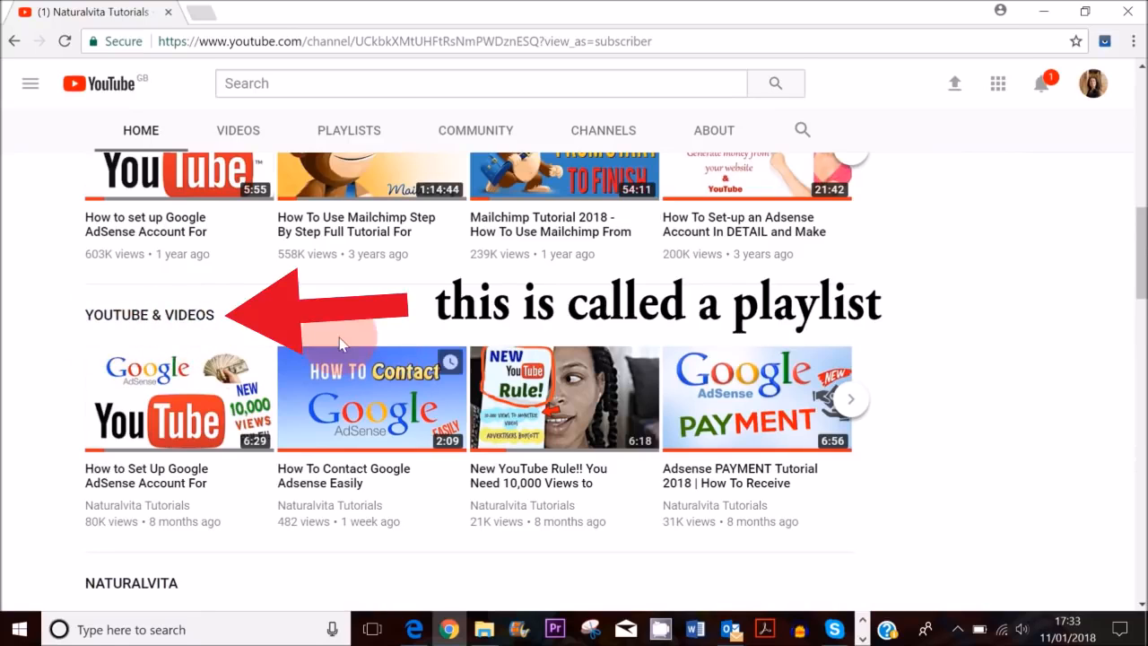
scroll(427, 472, down, 3)
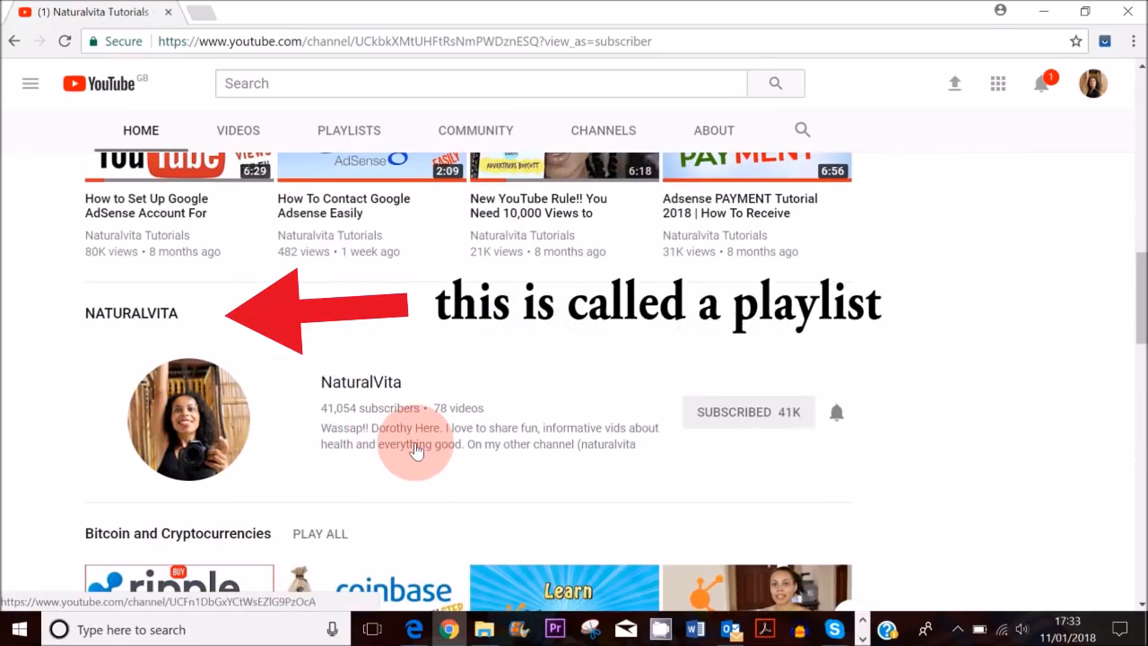
scroll(653, 473, down, 5)
scroll(652, 473, down, 1)
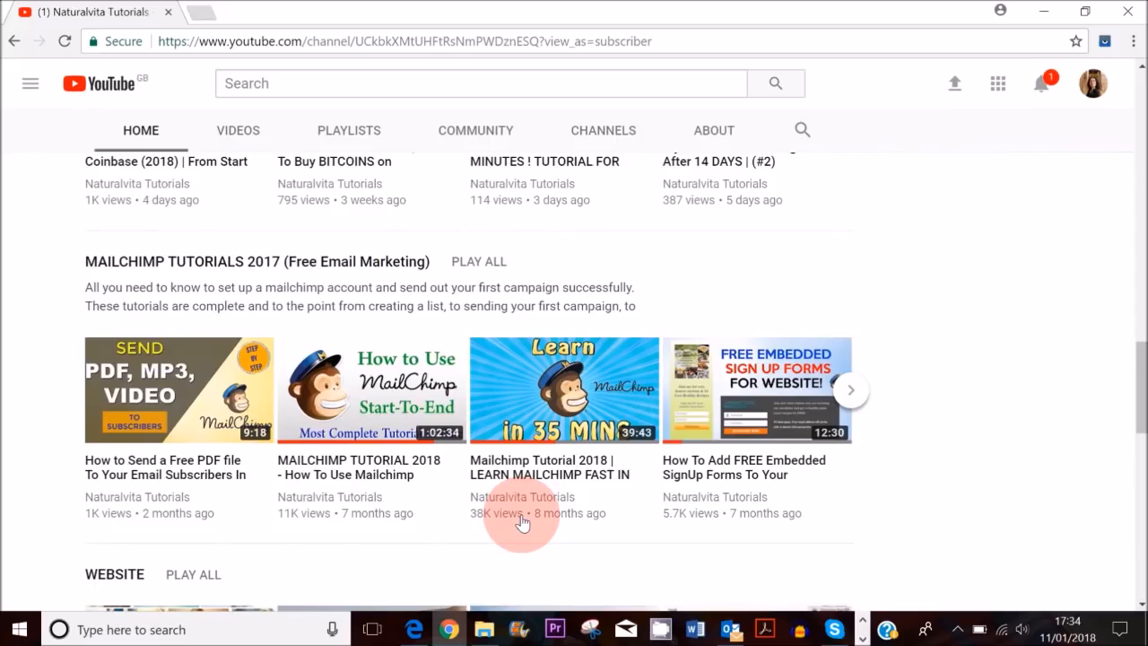
- Switch back to Edge and start a new channel section below Uploads with Popular uploads as its content
click(414, 630)
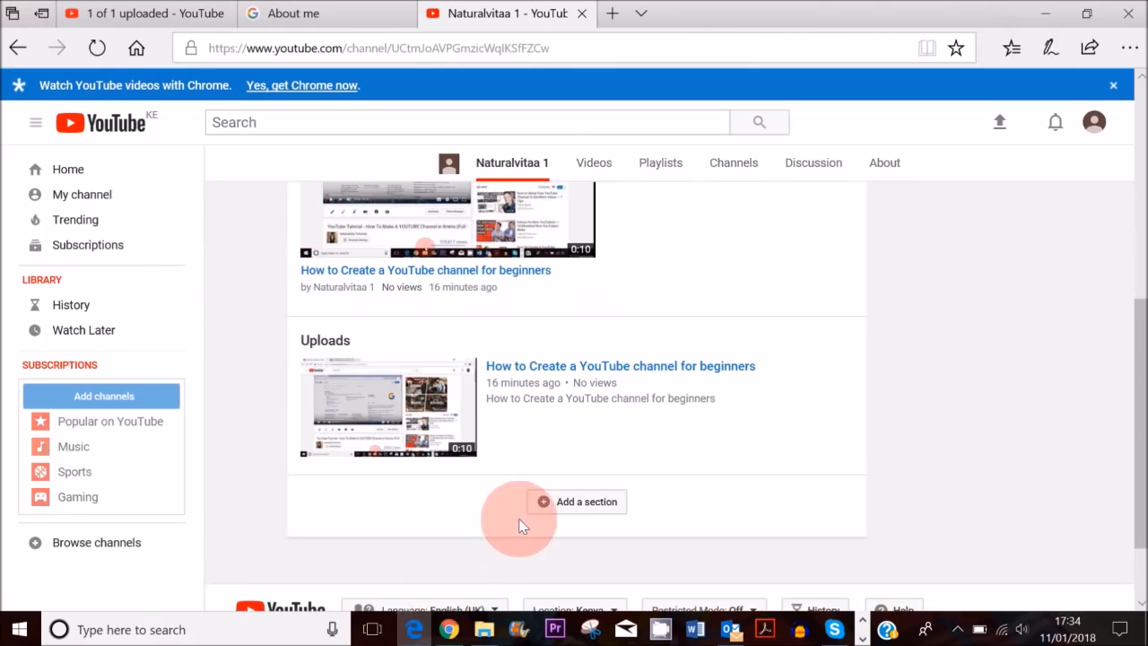
click(573, 502)
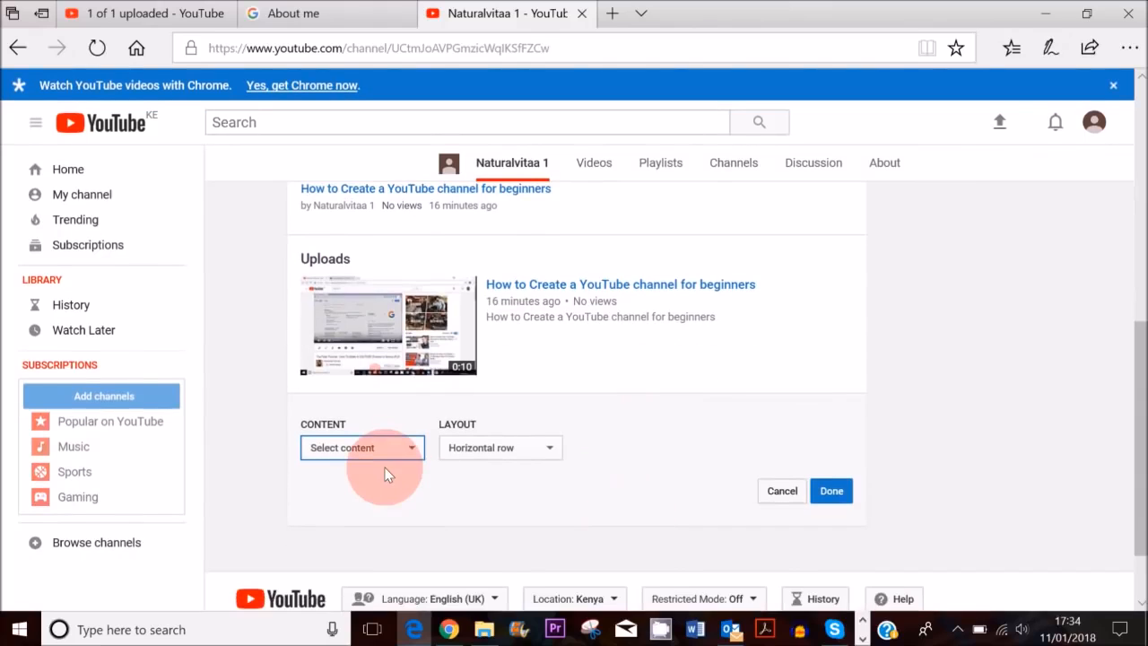
click(383, 449)
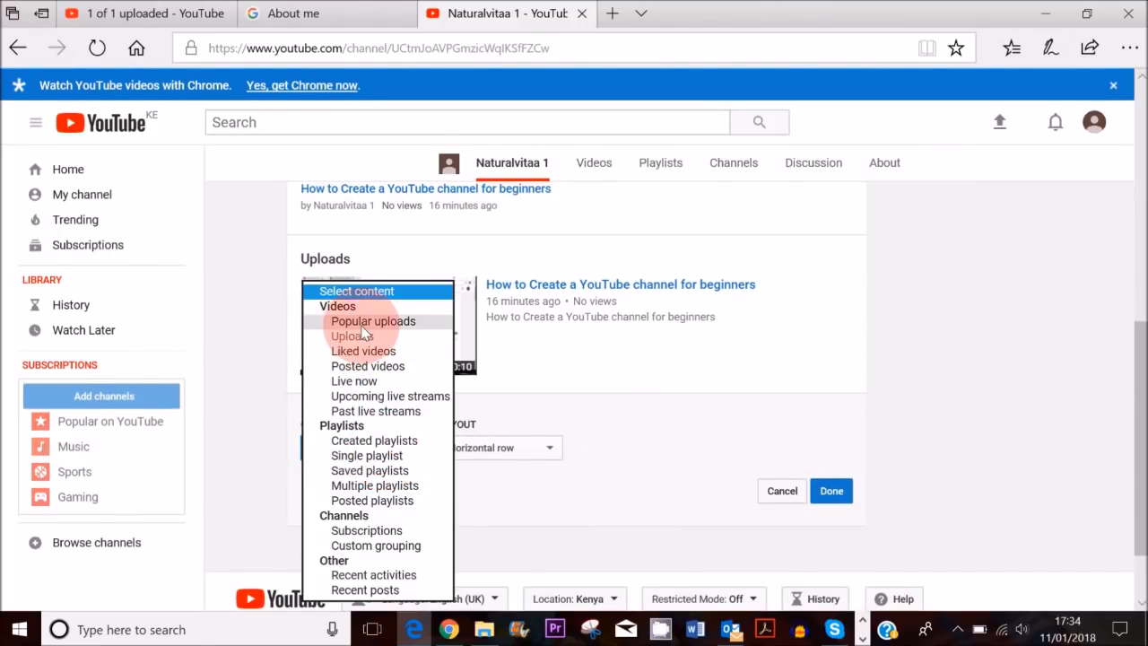
click(371, 322)
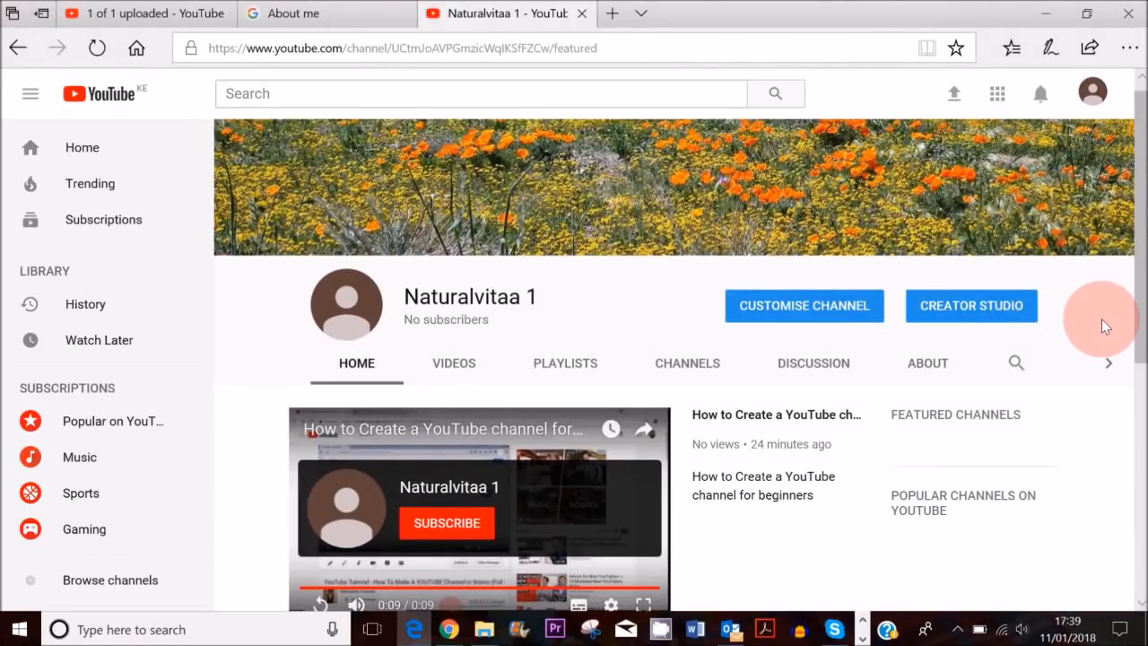
- Check Creator Studio from the channel page, return to the channel and open its customisation view
drag(1141, 323, 1132, 260)
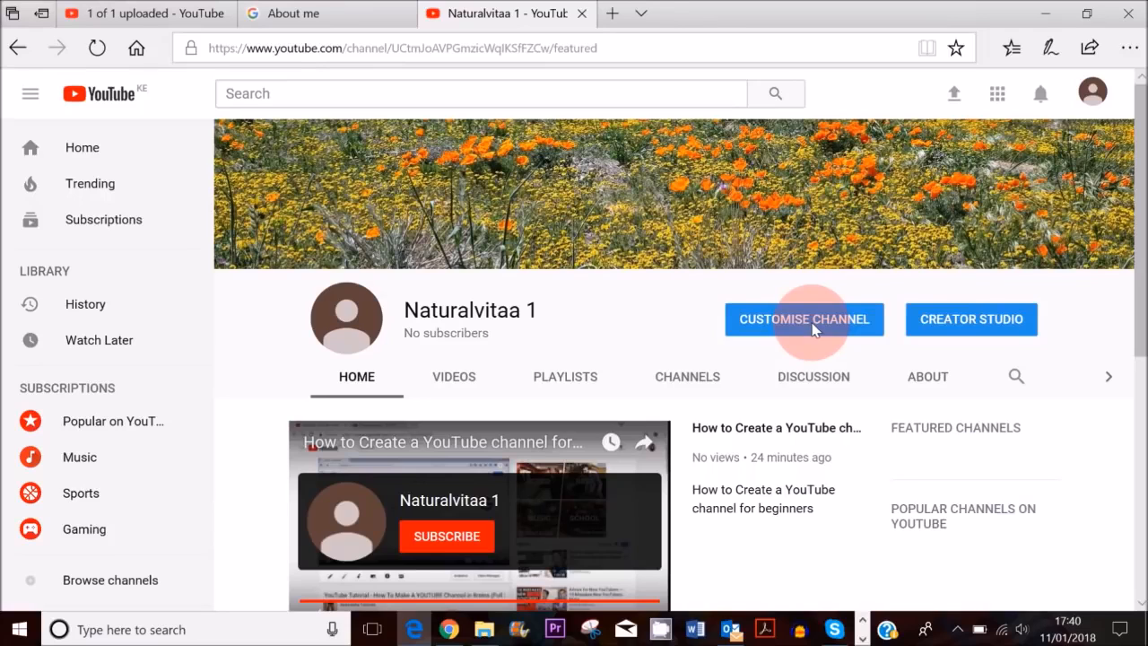
click(975, 329)
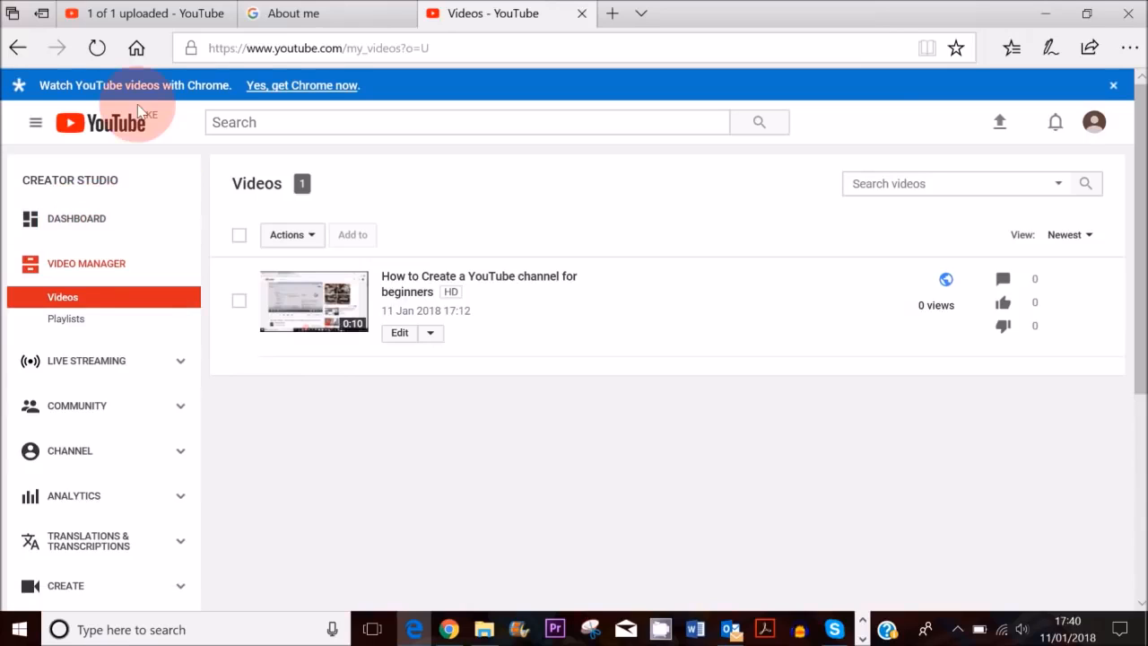
click(18, 48)
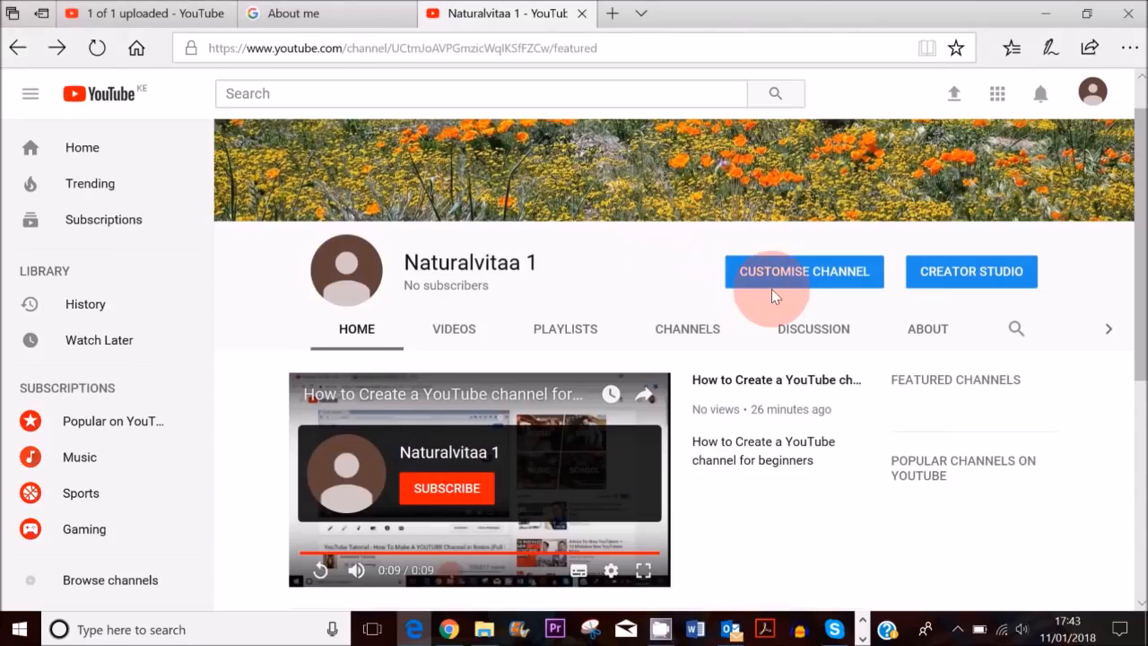
click(813, 281)
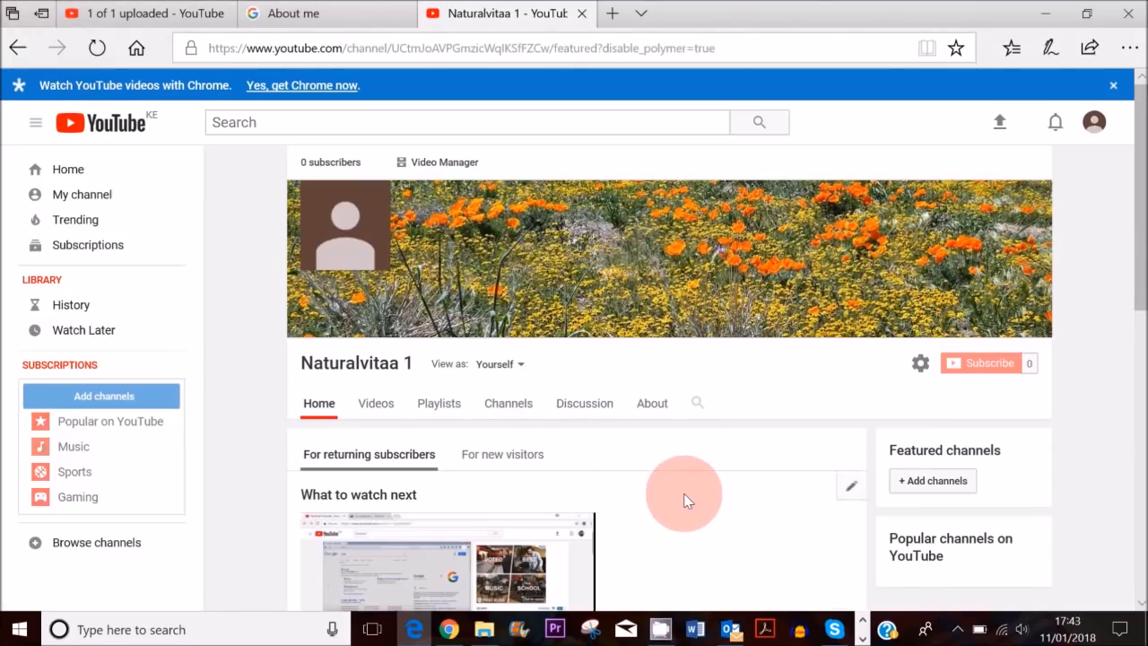